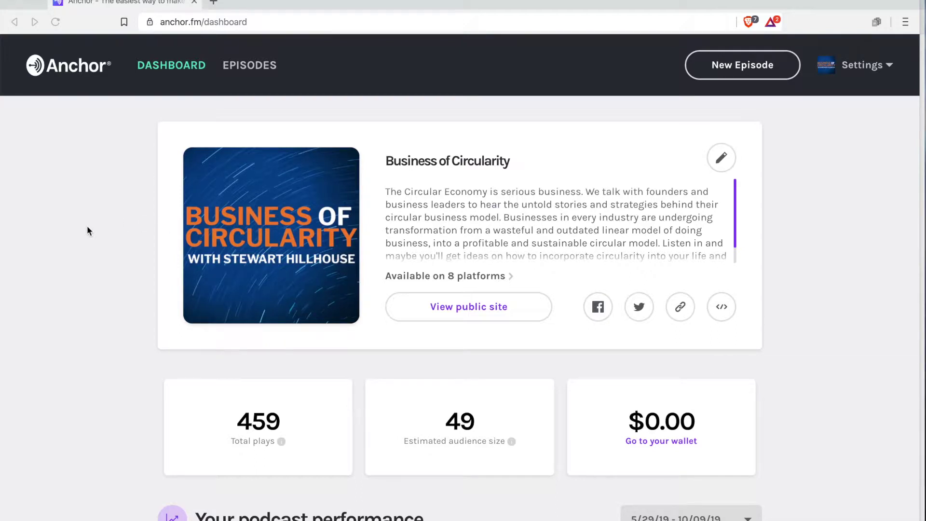
Show the dashboard's listening platforms by device instead of by app
scroll(87, 226, "down", 15)
scroll(86, 228, "down", 3)
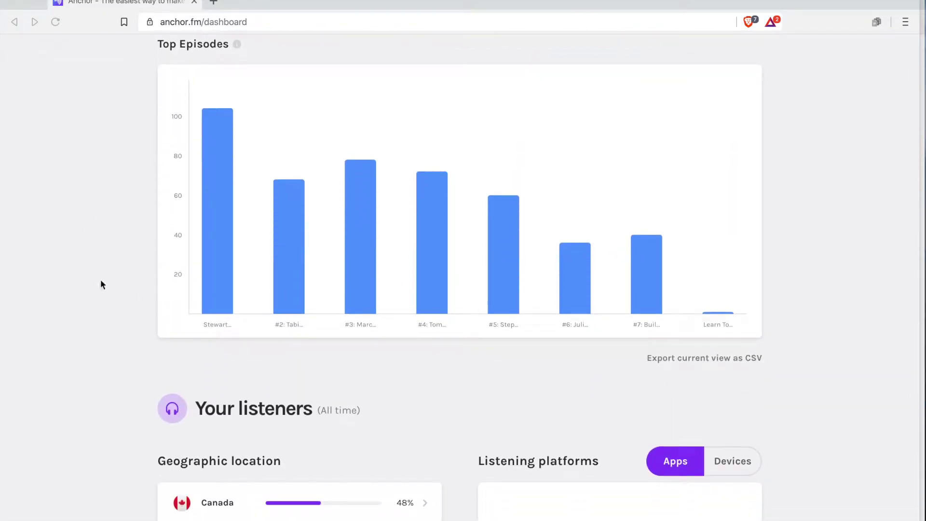
scroll(16, 251, "down", 8)
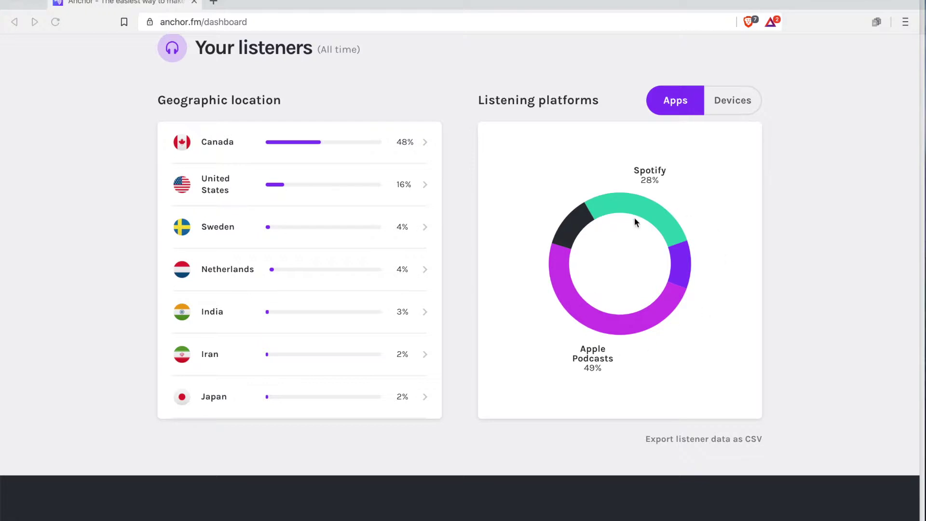
left_click(727, 100)
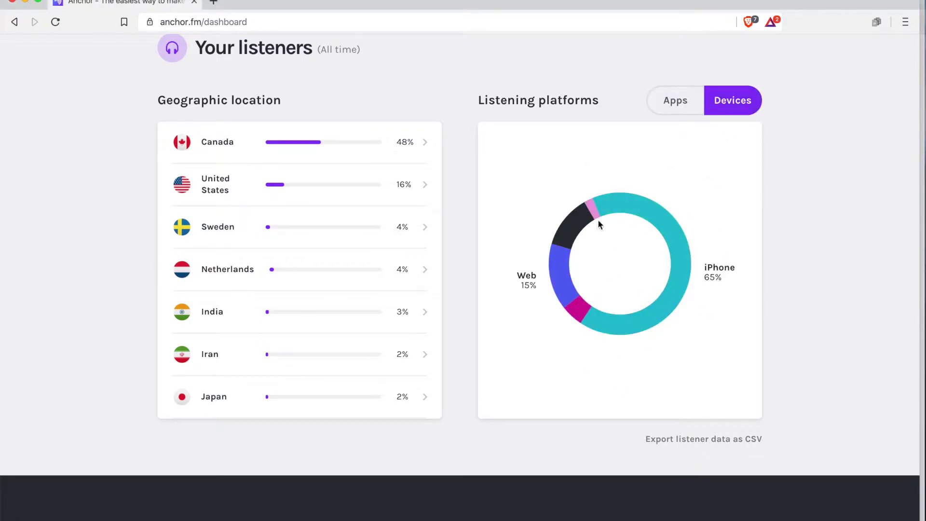
scroll(793, 373, "up", 10)
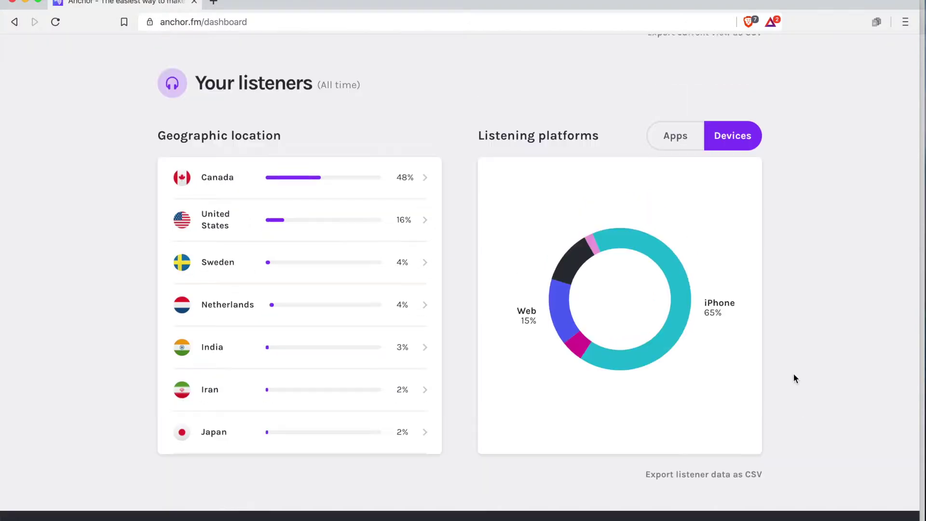
scroll(793, 374, "down", 1)
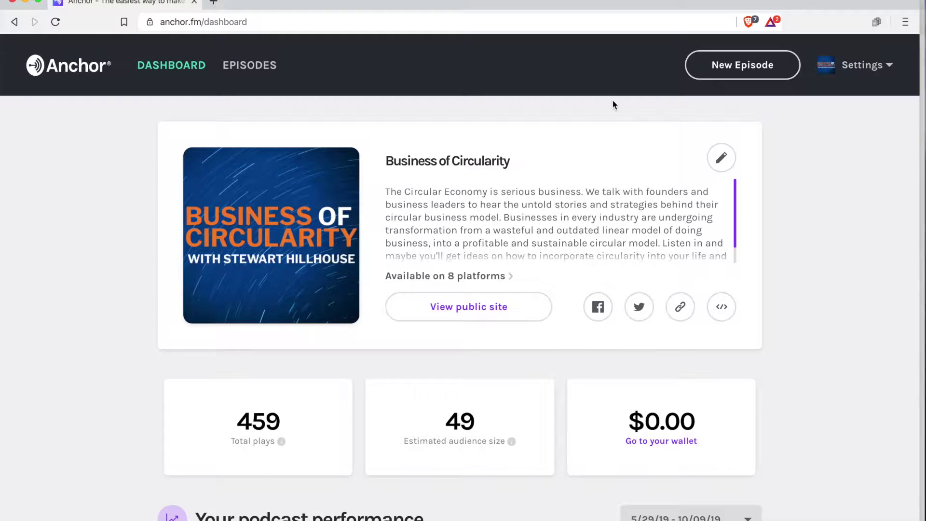
left_click(740, 68)
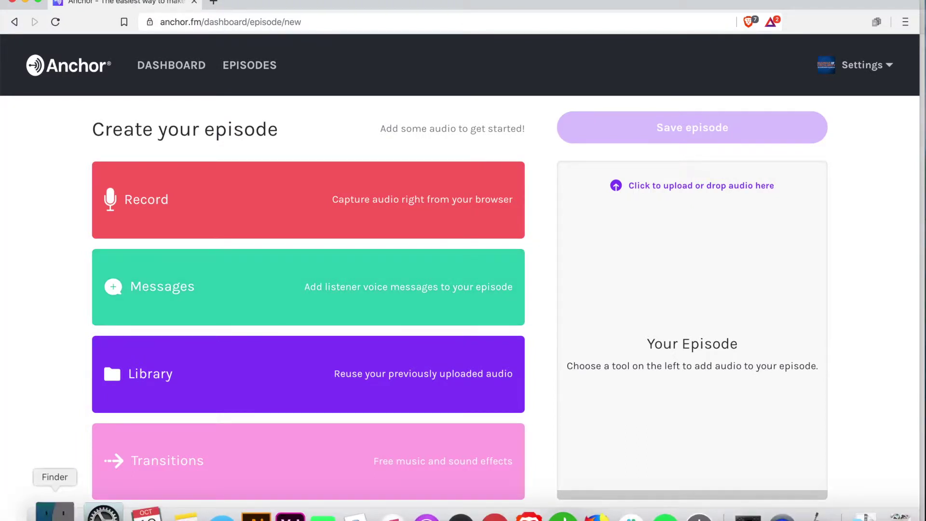
left_click(54, 515)
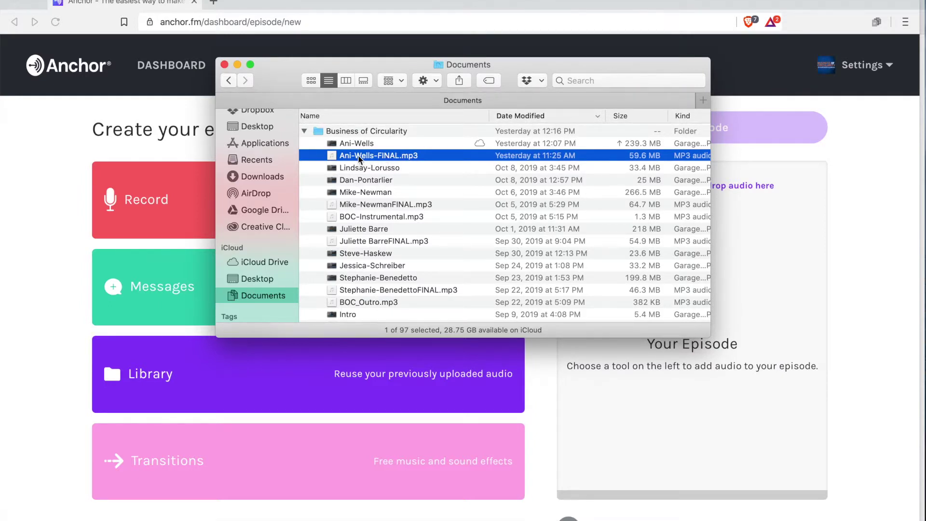
Add Ani-Wells-FINAL.mp3 to the new episode as its 41:22 audio
left_click_drag(358, 155, 659, 391)
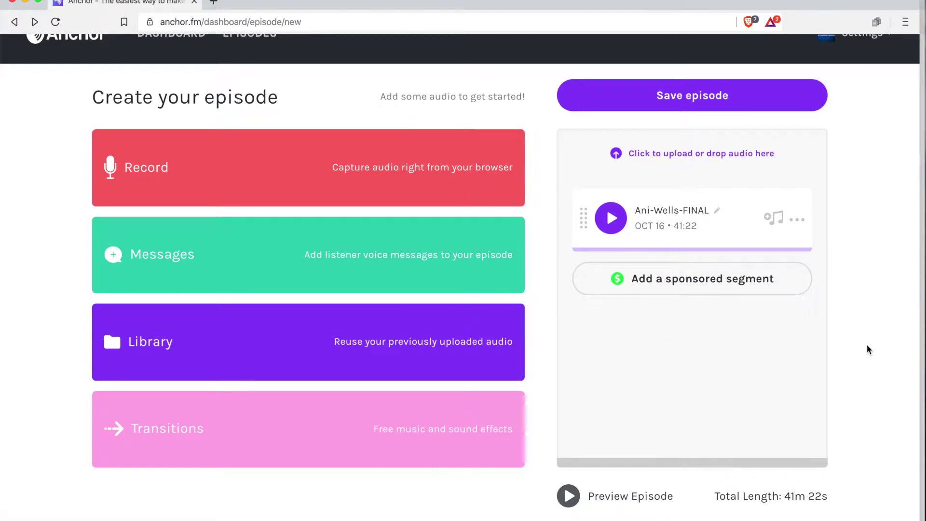
scroll(886, 390, "up", 1)
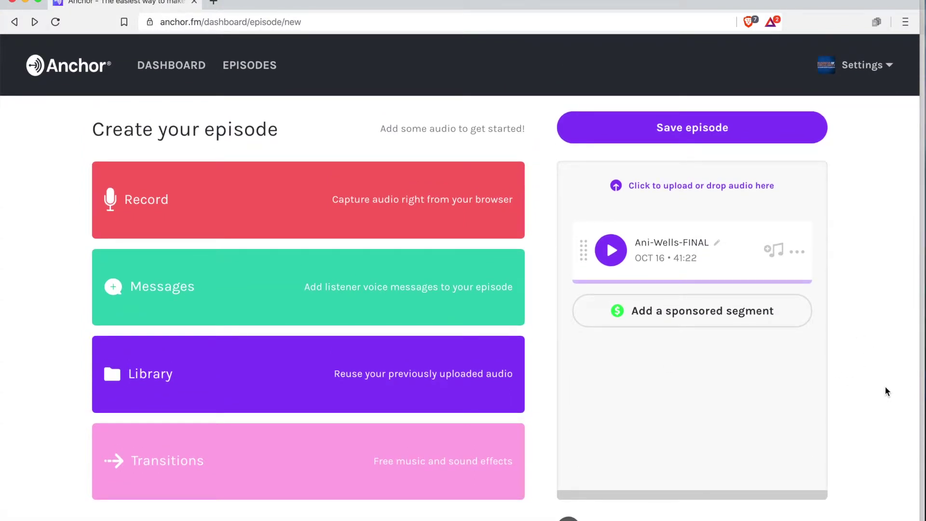
Save the episode audio and open Anchor's Episodes list in a second tab
left_click(683, 134)
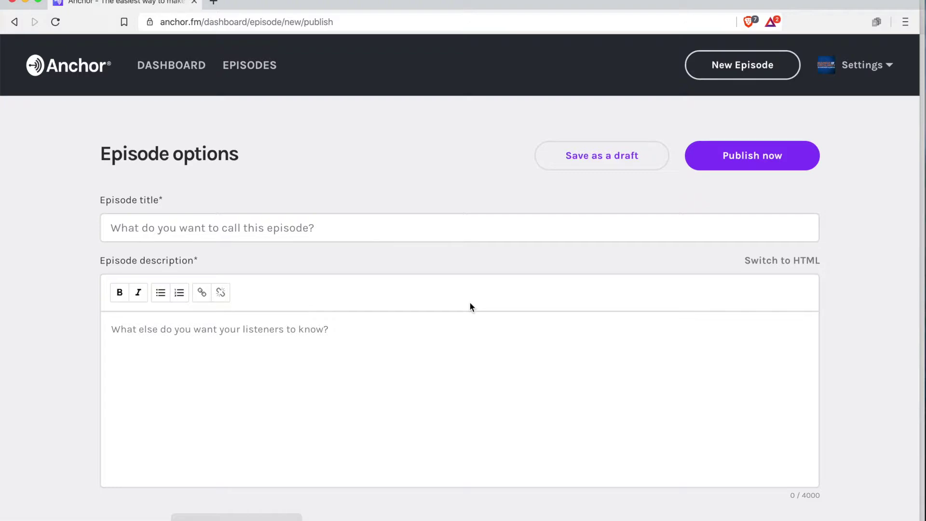
left_click(213, 2)
type("anch")
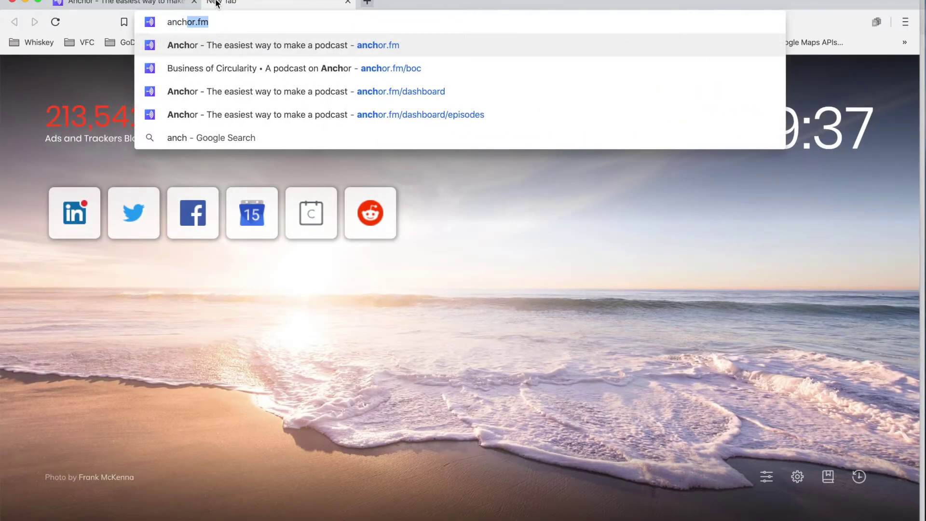
key("Return")
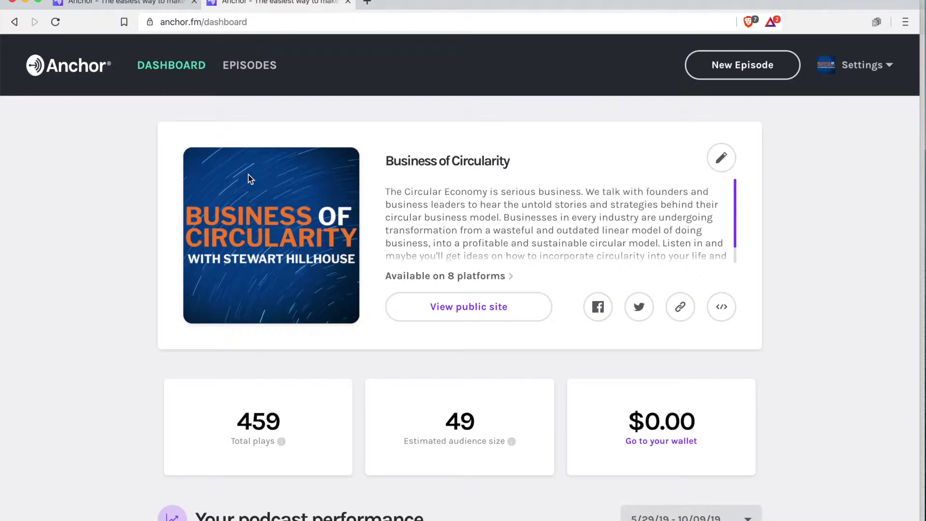
left_click(262, 64)
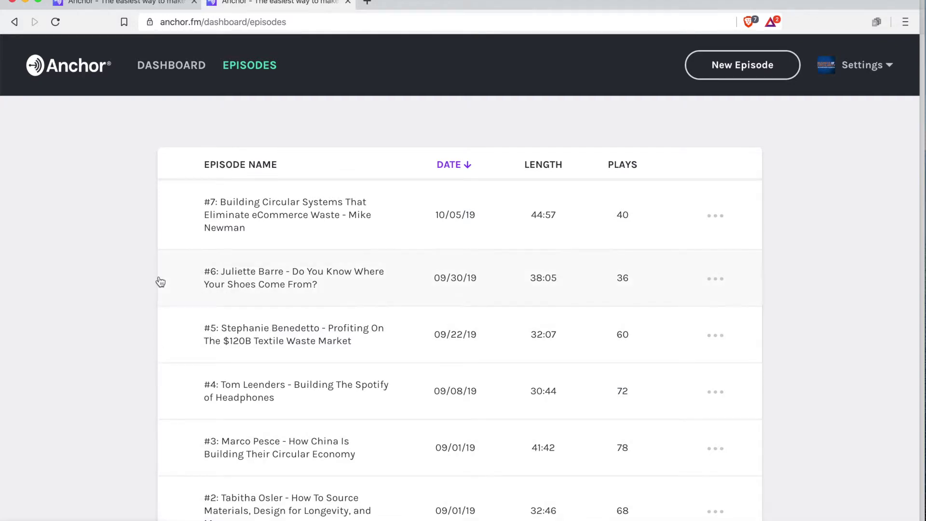
left_click(123, 4)
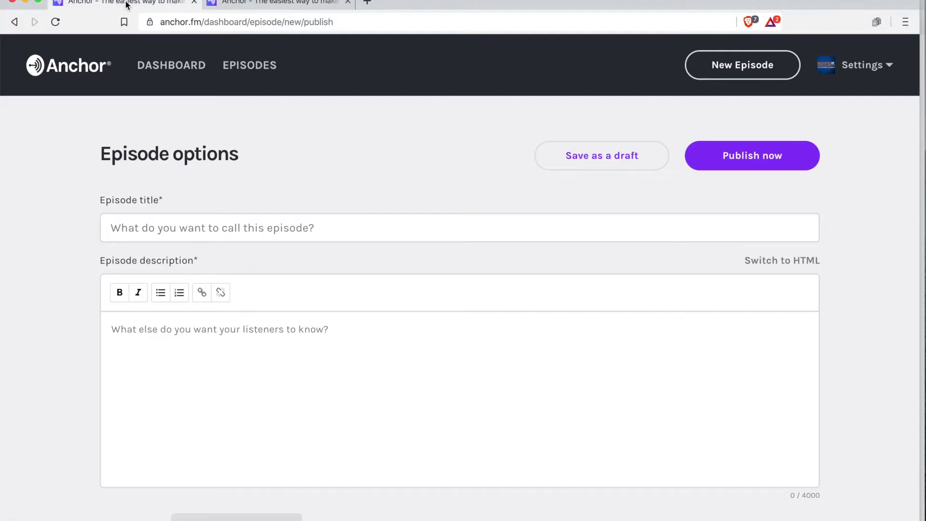
Title the episode '#8: Stylish and Sustainable Denim with' followed by the guest's name
left_click(145, 223)
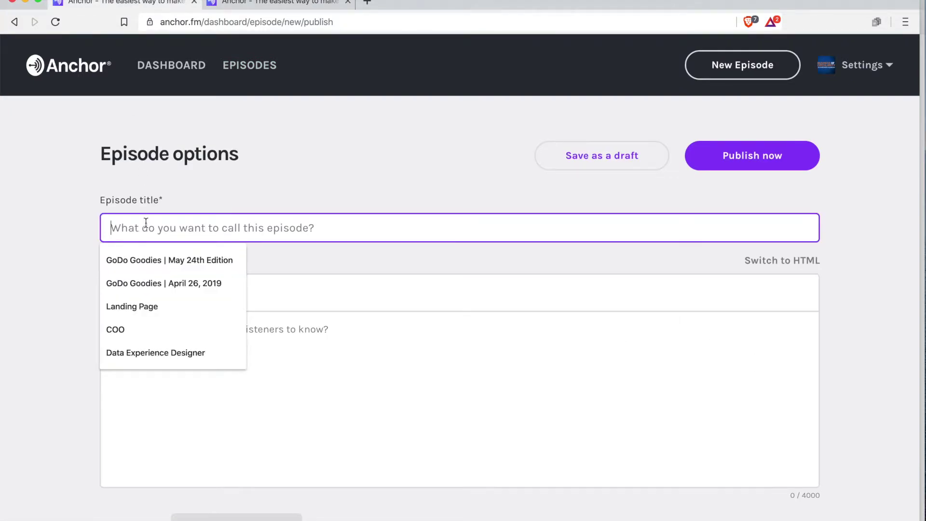
type("#8")
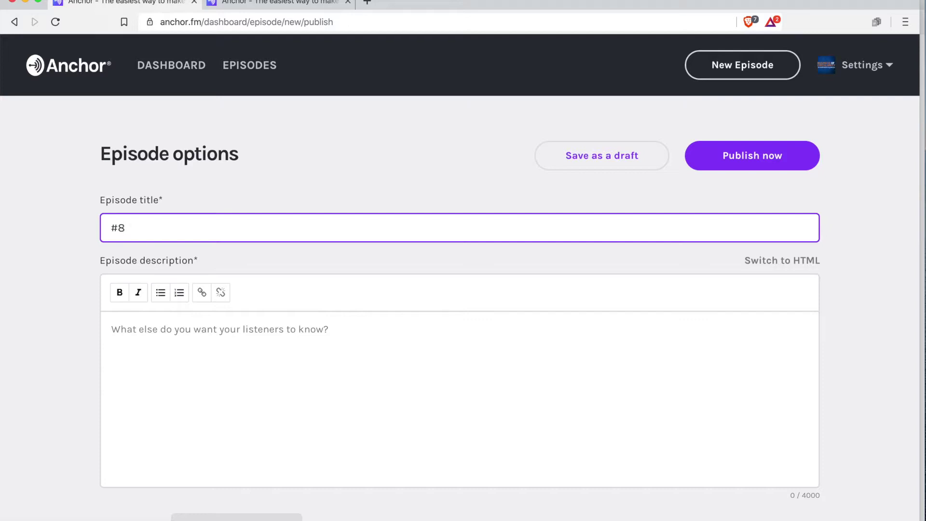
type(": Stylish and Sustainable Denim with Ani Wells")
left_click(179, 345)
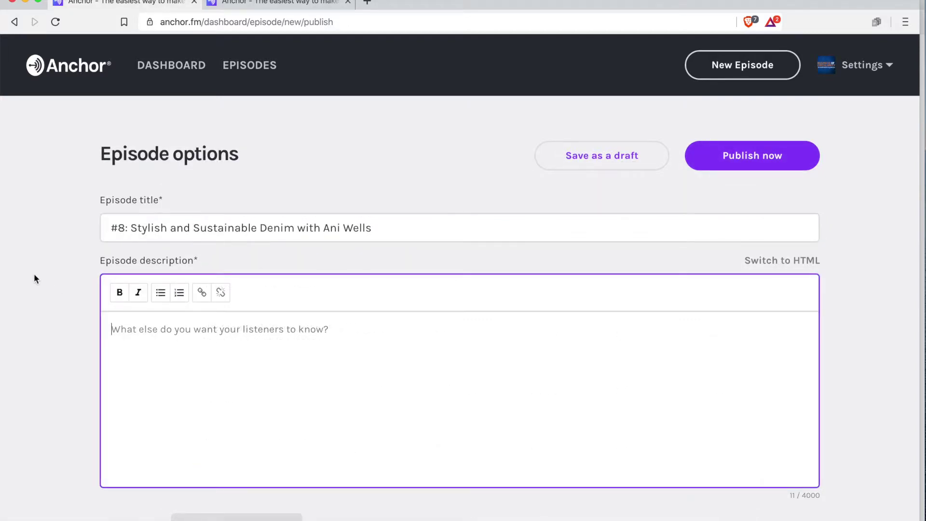
Paste the description's opening line about the founder of Simply Suzette and select the brand name
scroll(34, 278, "down", 2)
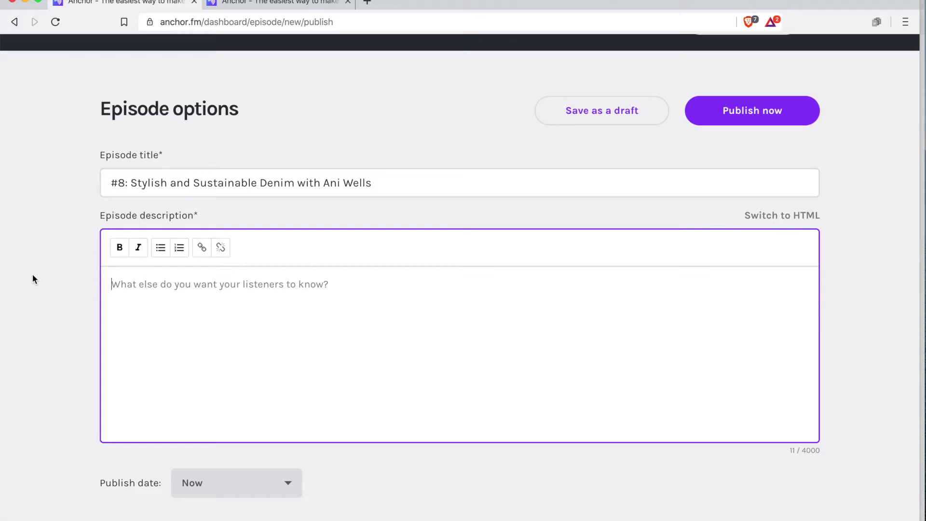
type("I speak with Ani Wells, the founder of Simply Suzette")
key("shift+Left")
key("shift+Left")
key("shift+Left")
key("shift+Left")
key("shift+Left")
key("shift+Left")
key("shift+Left")
key("shift+Left")
key("shift+Left")
key("shift+Left")
key("shift+Left")
key("shift+Left")
key("shift+Left")
key("shift+Left")
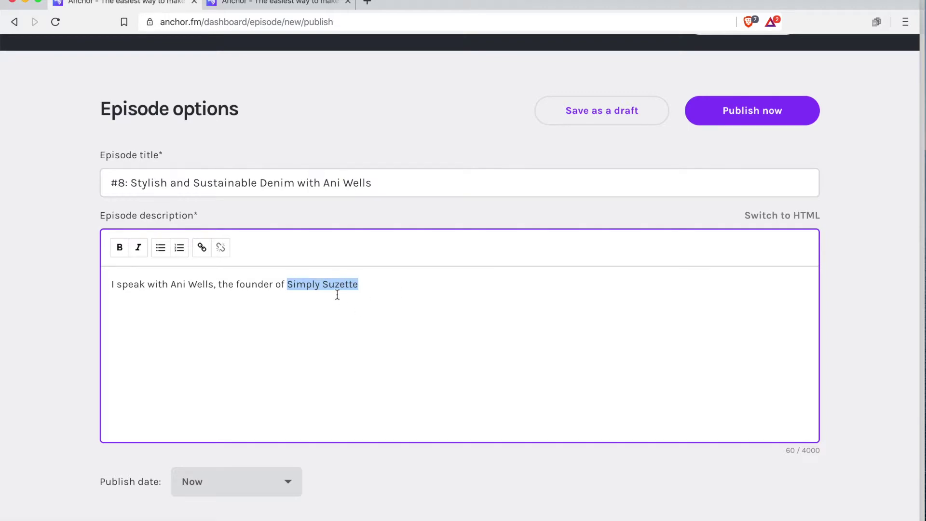
Open simplysuzette.com in a new tab, then return to start linking Simply Suzette
key("super+t")
type("plysuzette.com")
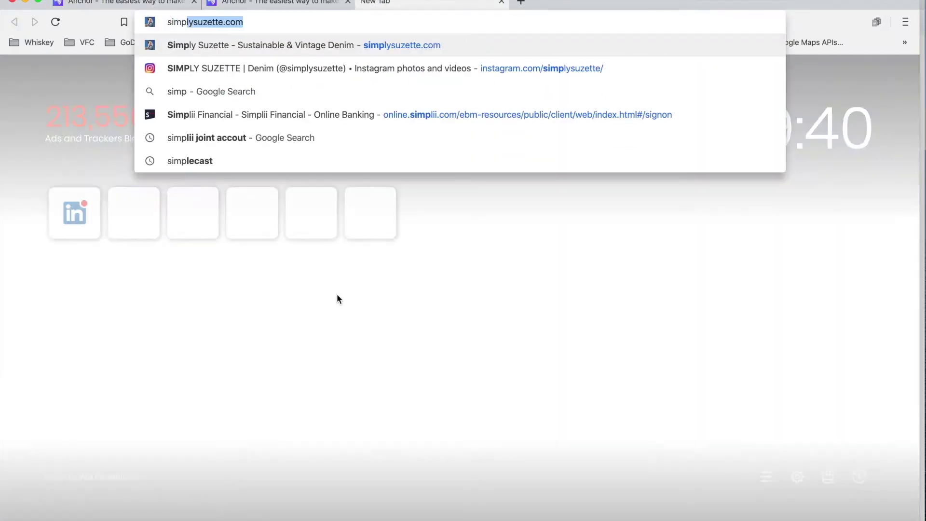
key("Return")
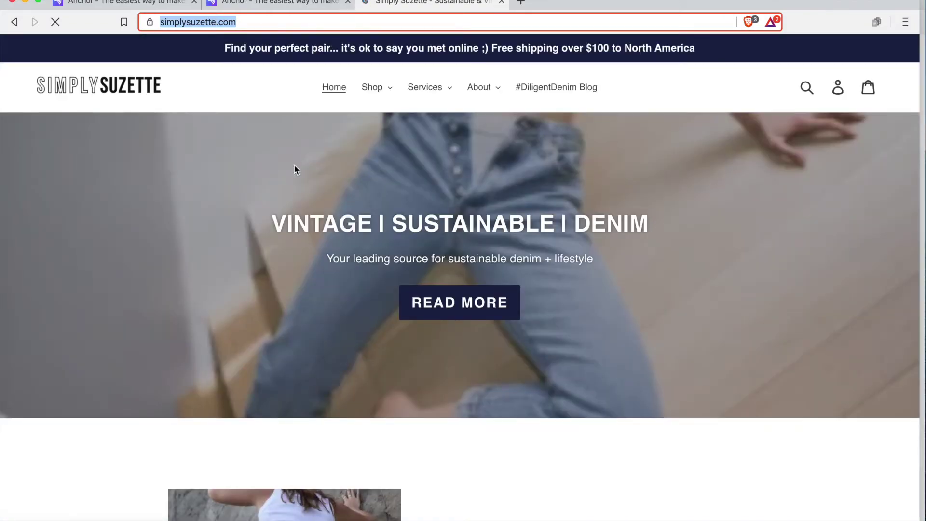
left_click(255, 4)
left_click(183, 4)
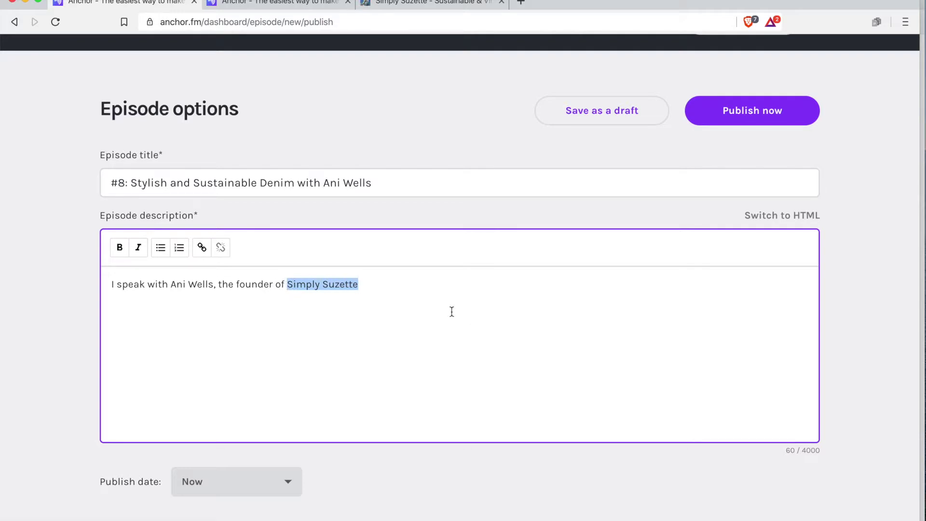
left_click(202, 248)
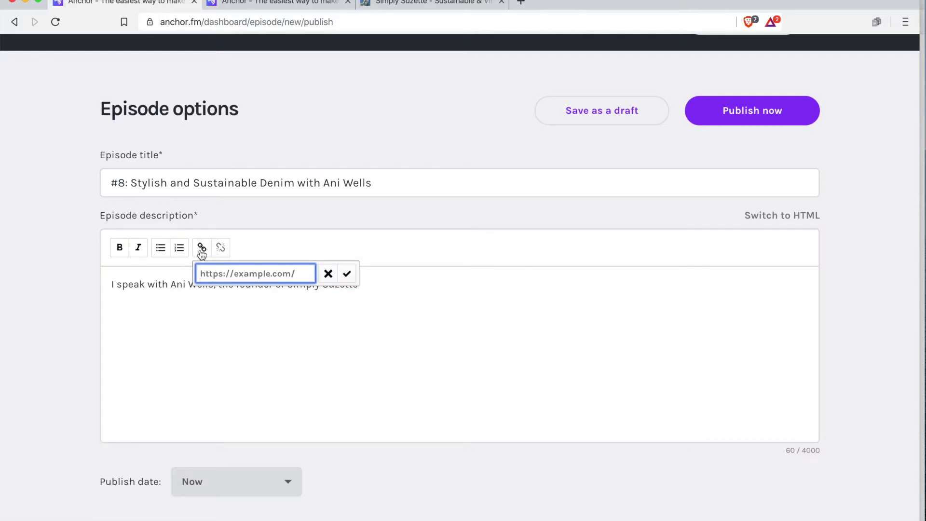
Link Simply Suzette in the description to its website address
type("https://simplysuzette.com/")
key("Return")
left_click(391, 278)
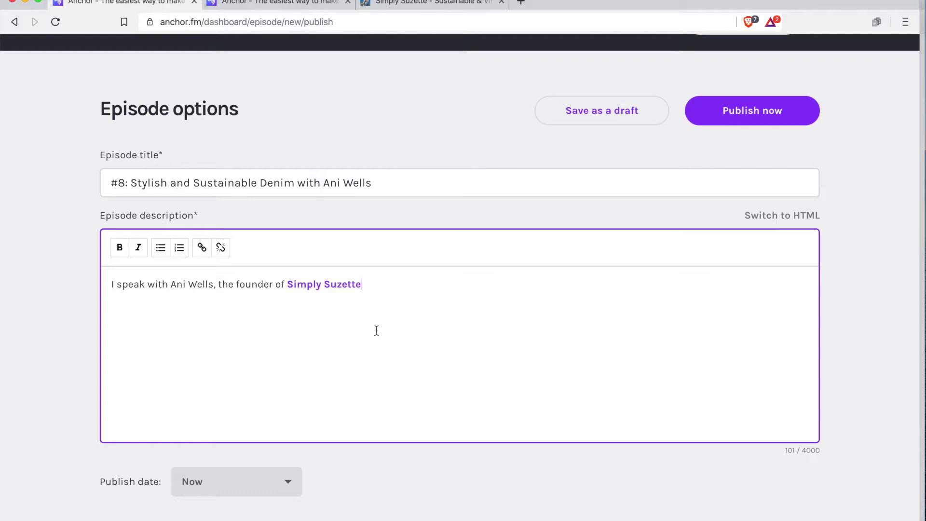
Add the sentence on the sustainable and vintage denim retailer and denim-industry topics, removing stray URL lines
key("Return")
type("https://simplysuzette.com/")
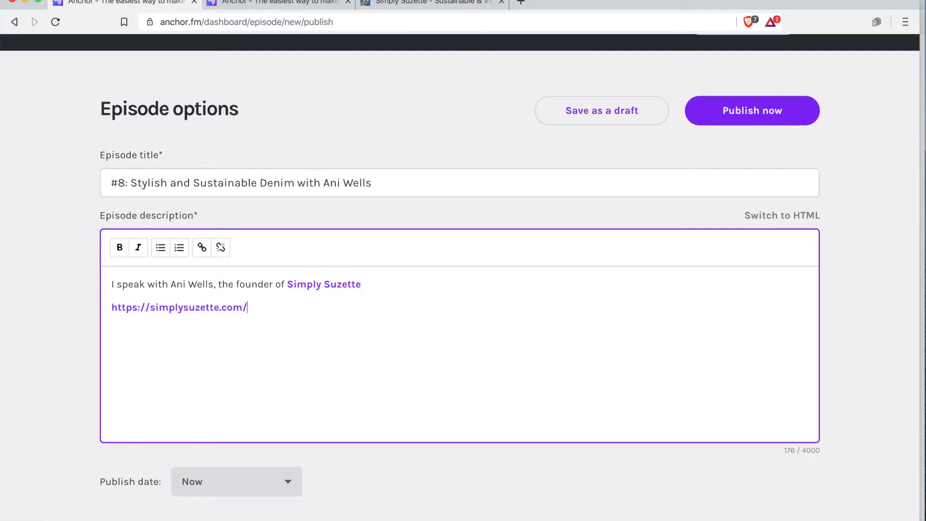
key("Return")
type("https://simplysuzette.com/")
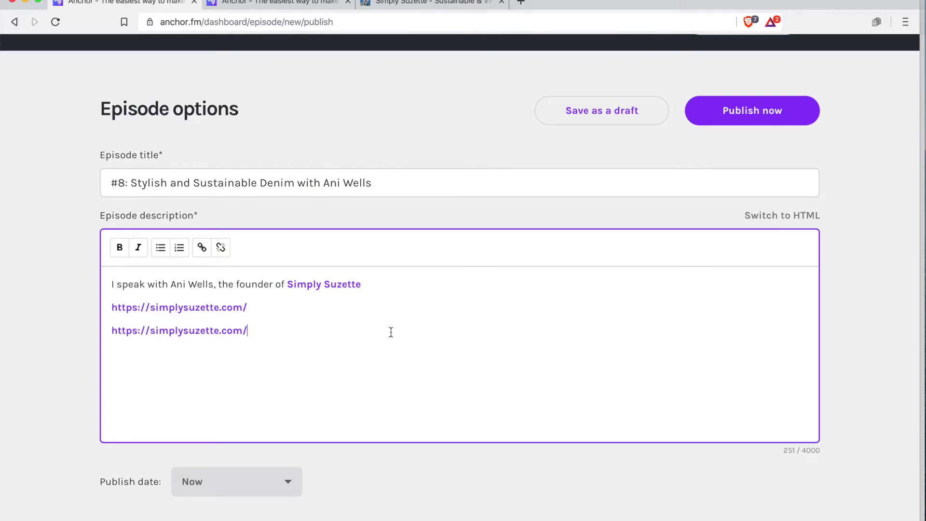
left_click_drag(256, 330, 110, 308)
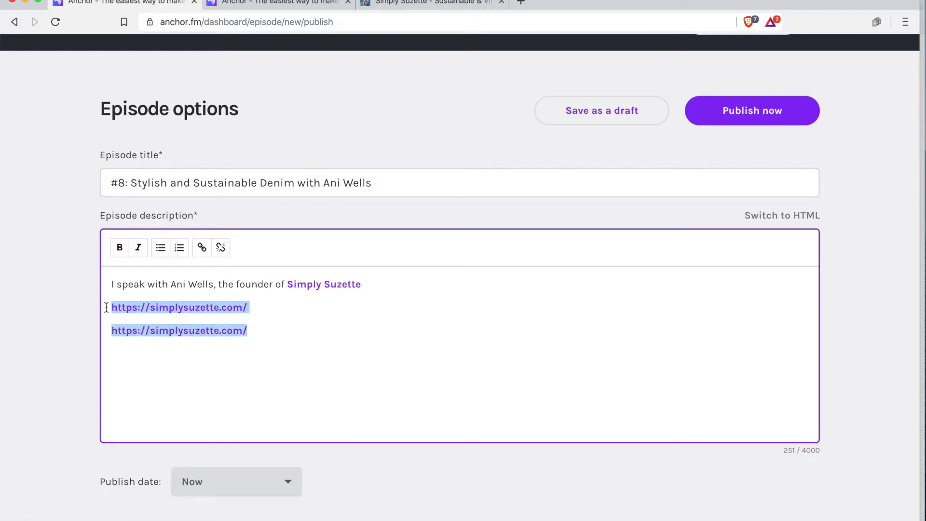
key("BackSpace")
key("BackSpace")
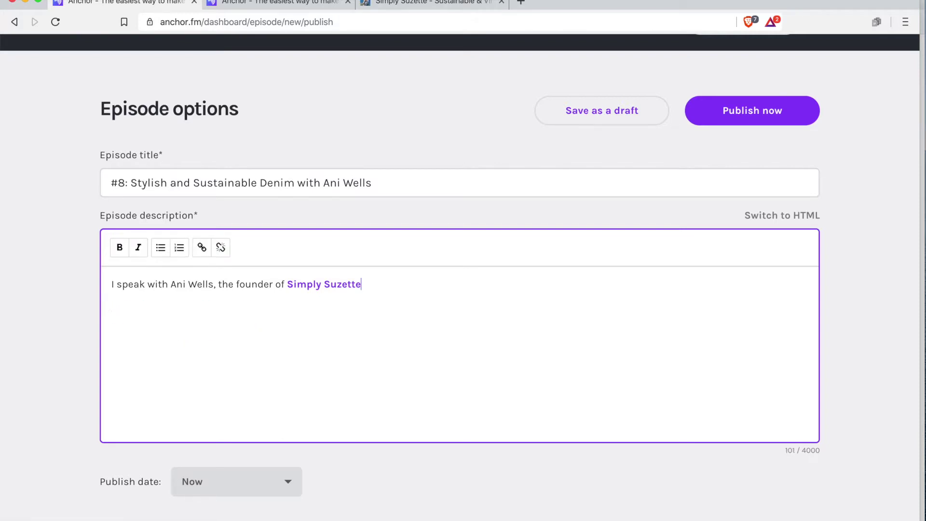
type(", a sustainable and vintage denim retailer. She touches on some very important topics being discussed in the denim industry including use of water, end-of-life, and what to do with all the wasted materials.")
key("Return")
key("BackSpace")
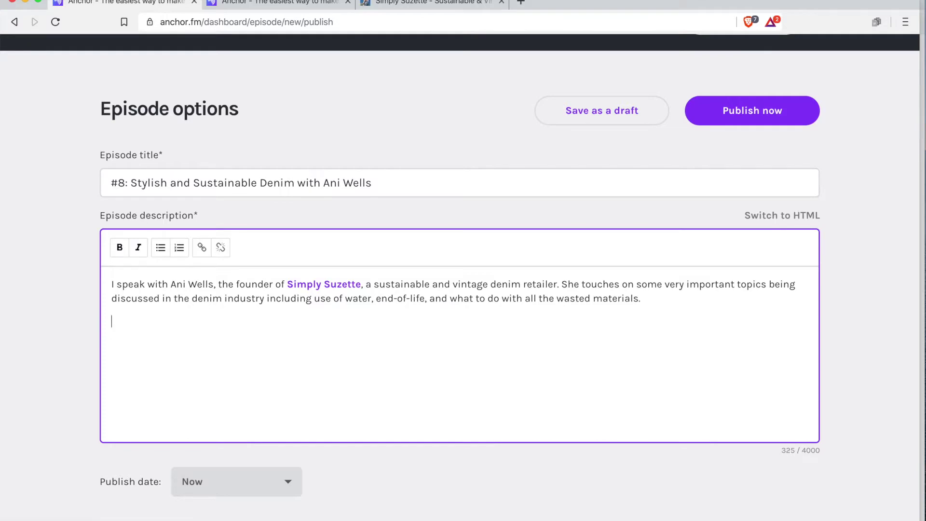
Dismiss the 10% off popup and open Simply Suzette's Instagram and Pinterest pages from the footer
left_click(431, 3)
scroll(644, 139, "down", 20)
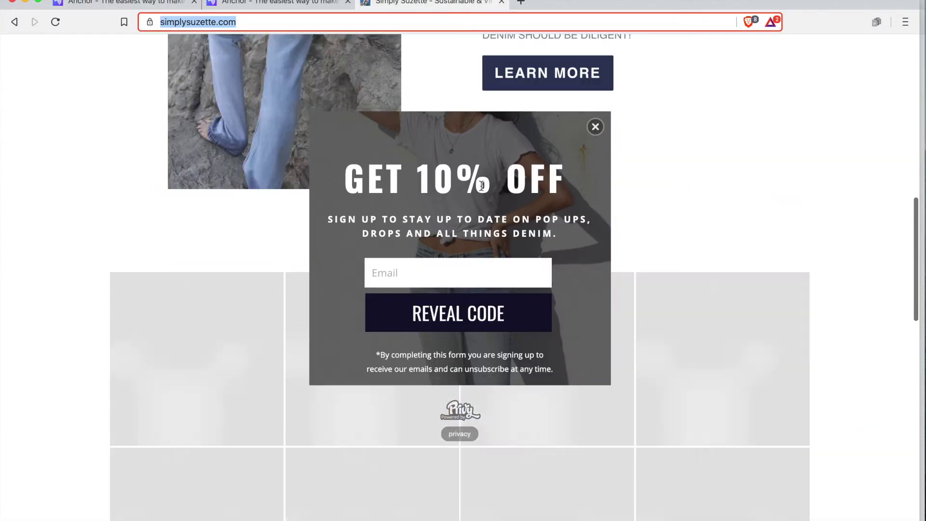
left_click(595, 127)
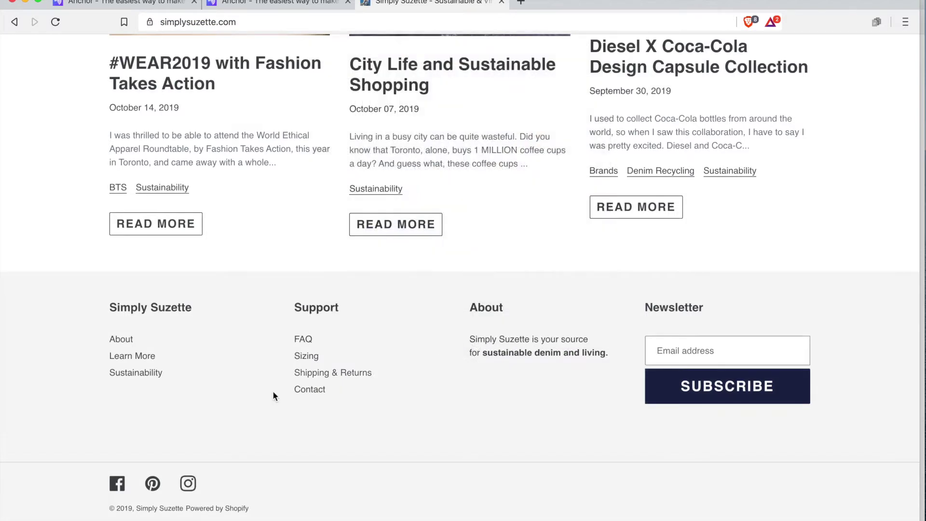
left_click(188, 487)
left_click(152, 487)
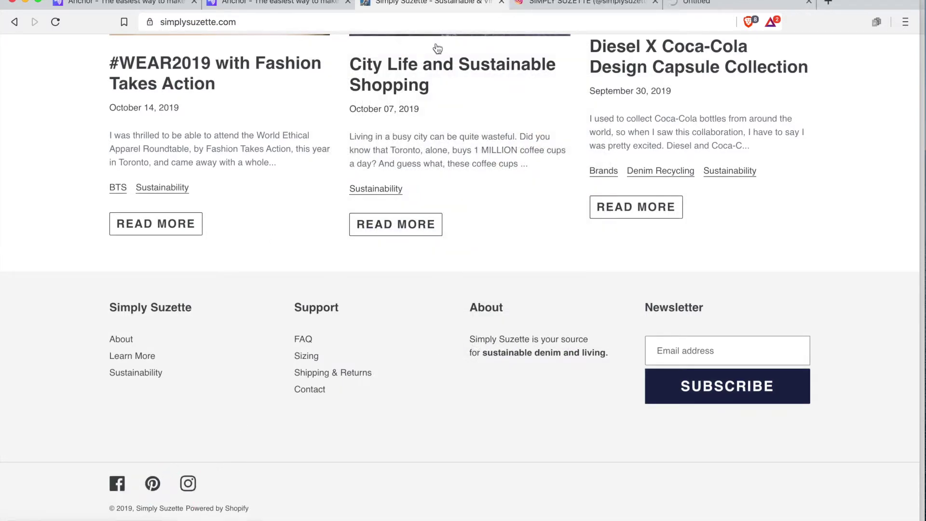
Copy the Instagram profile address and type an 'Instagram' line in the description
left_click(562, 4)
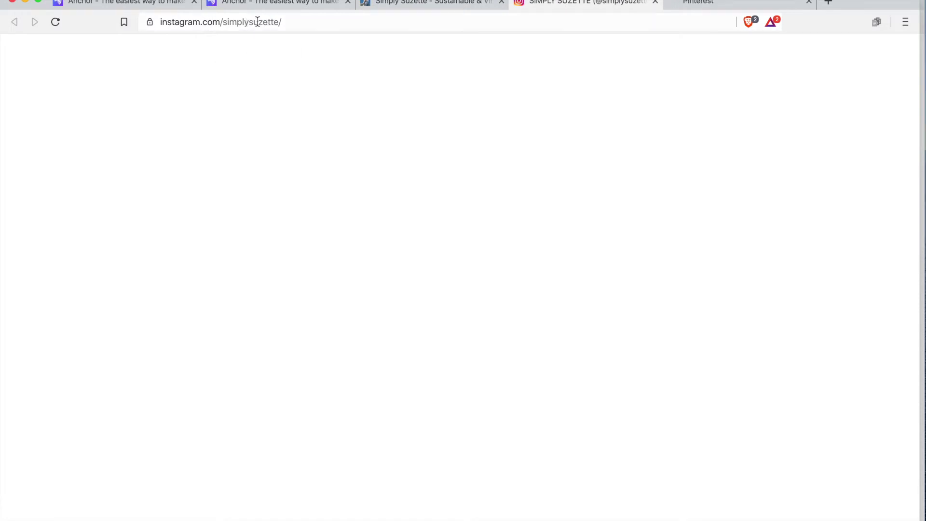
left_click(256, 22)
left_click(139, 4)
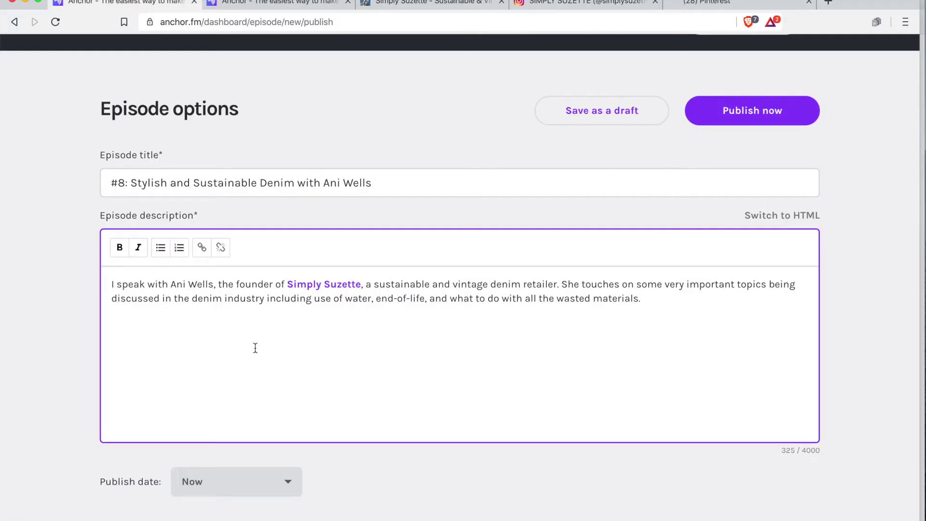
type("Instagram")
Link the word Instagram to the guest's Instagram profile
key("shift+super+Left")
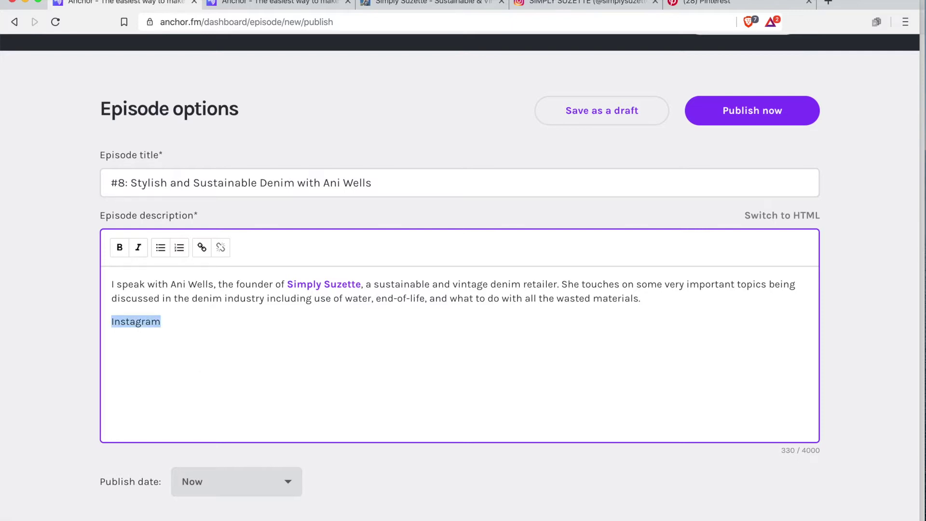
left_click(202, 248)
key("super+v")
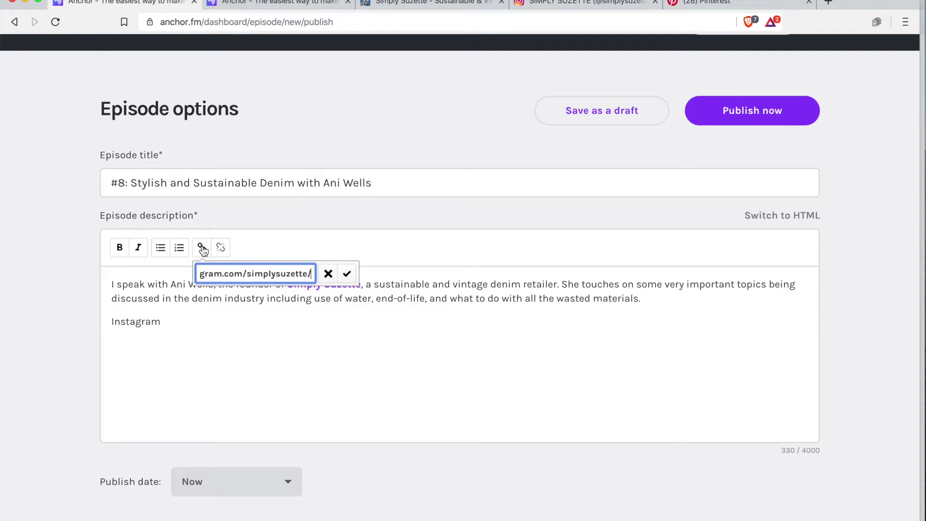
key("Return")
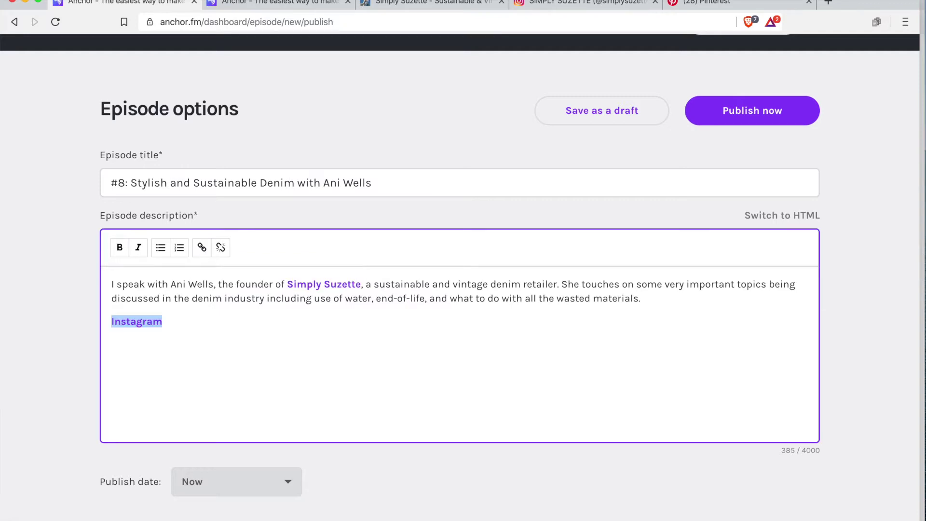
Add a 'Pinterest' line below it and select the Pinterest profile's address
key("Right")
key("Return")
type("Pinterest")
key("alt+shift+Left")
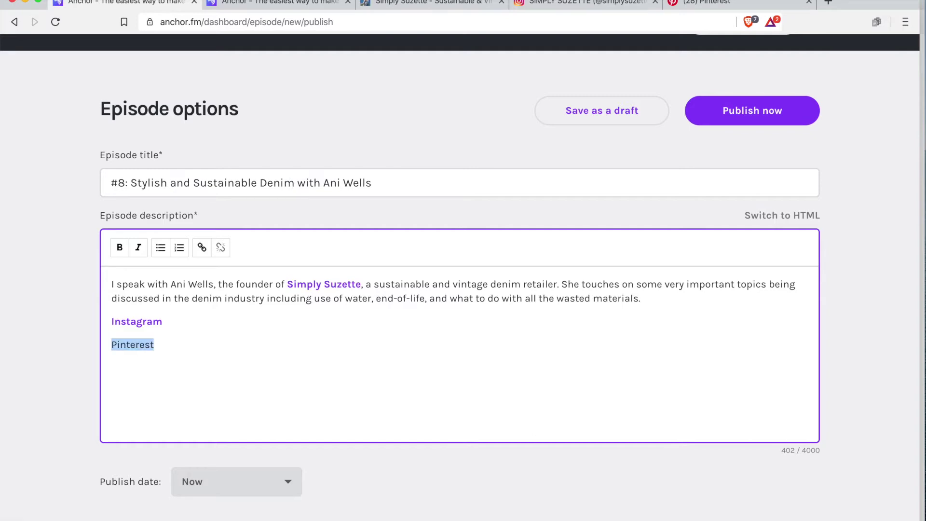
left_click(689, 4)
left_click(252, 20)
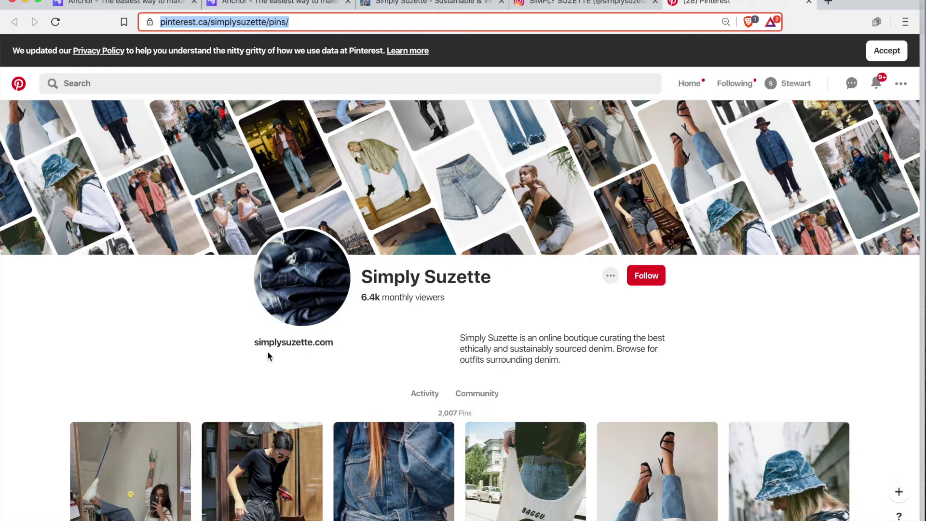
Scroll through Simply Suzette's Pinterest profile of 2,007 pins, then return to Anchor
scroll(2, 325, "down", 5)
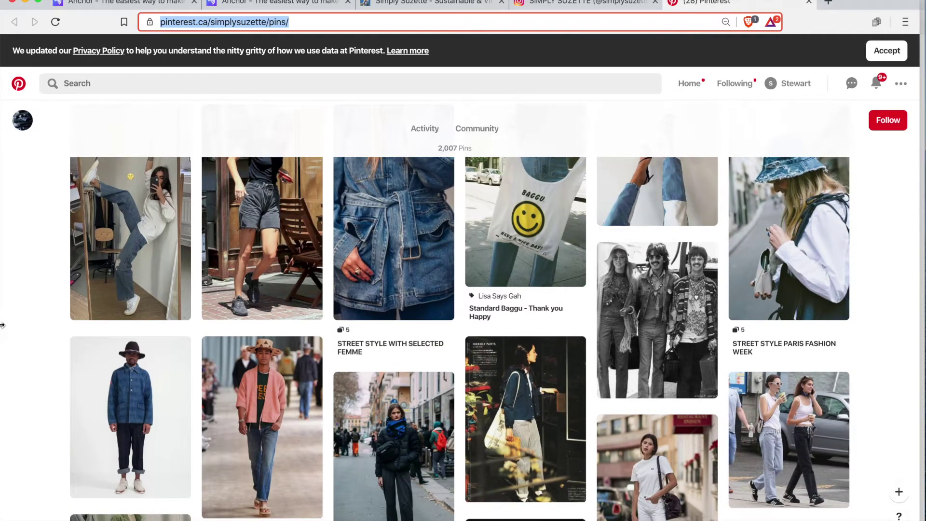
scroll(2, 325, "up", 5)
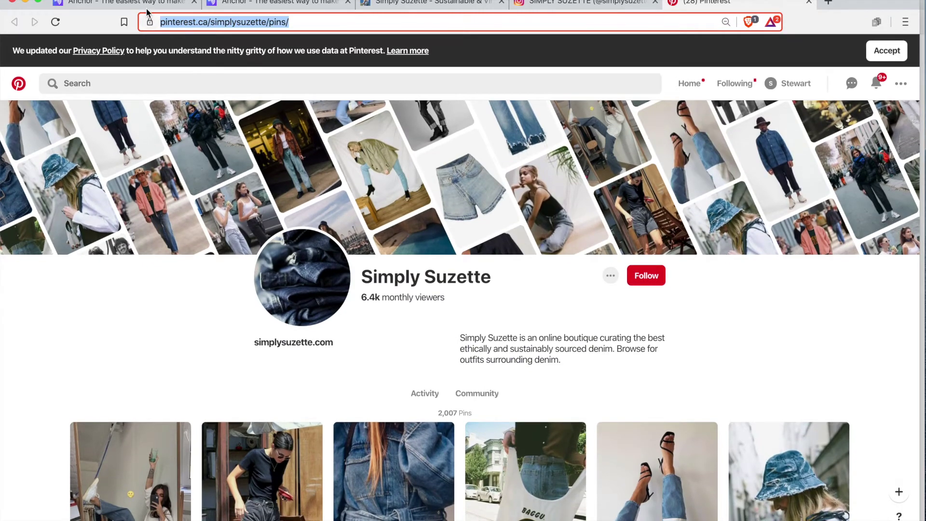
left_click(147, 8)
Link the word Pinterest to Simply Suzette's Pinterest profile, bringing the description to 461 characters
left_click(201, 247)
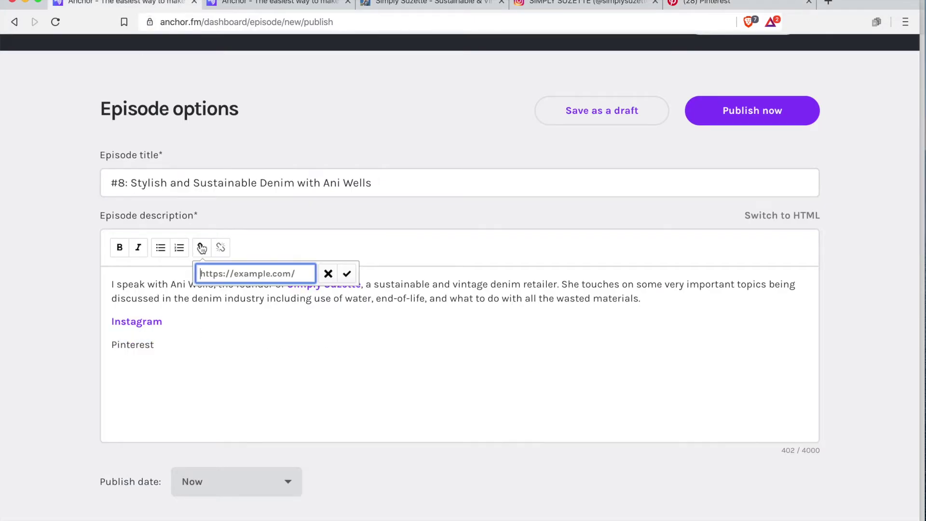
key("super+v")
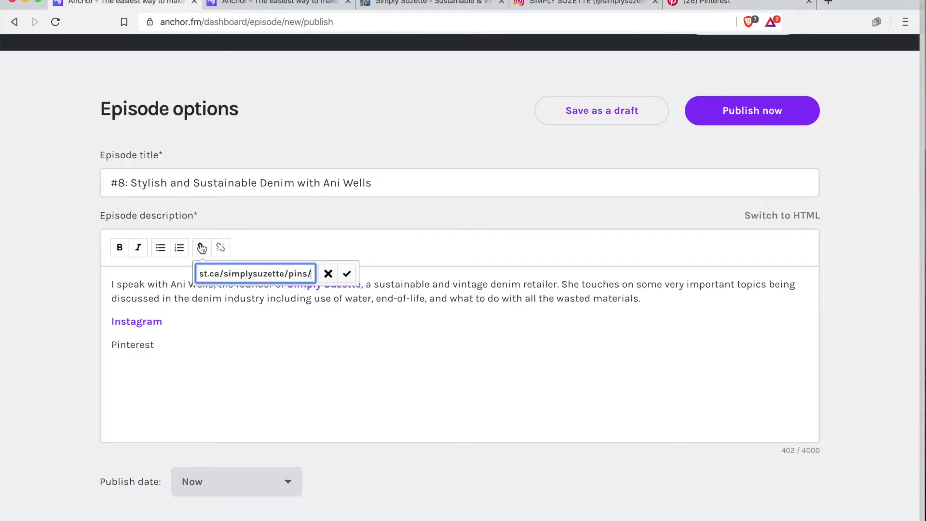
key("Return")
left_click(258, 372)
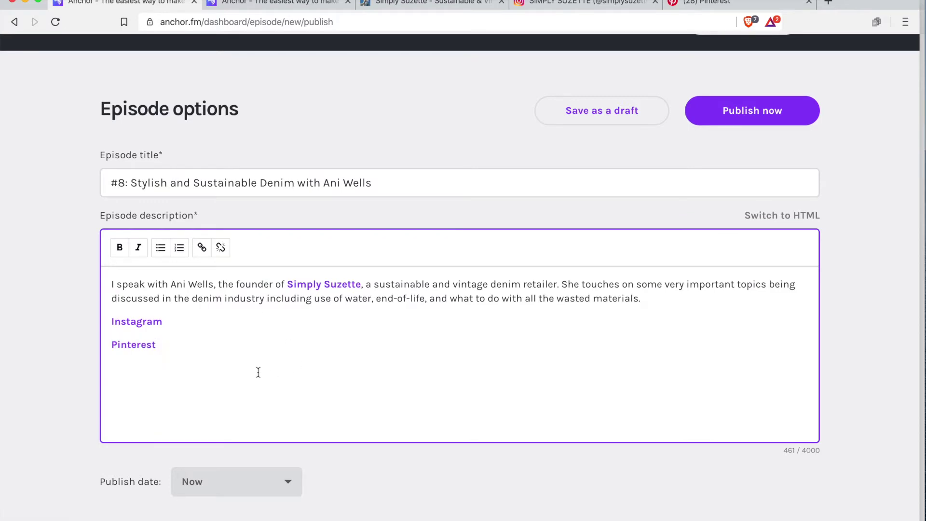
scroll(366, 330, "down", 2)
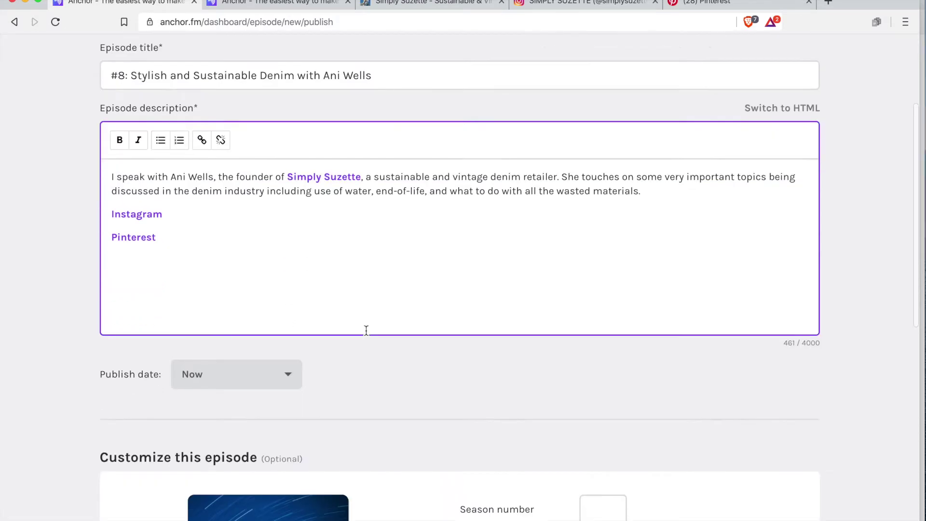
scroll(366, 328, "up", 3)
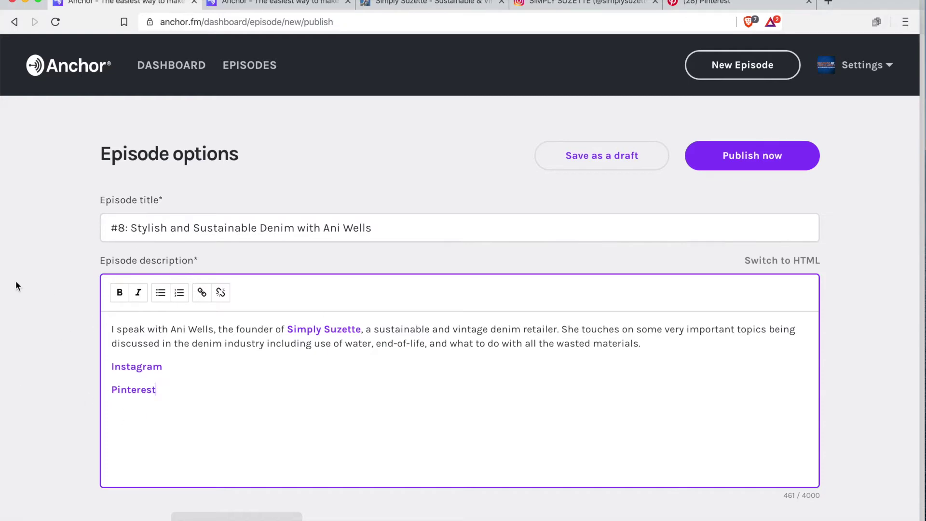
Set the episode's publish date to Publish now
scroll(51, 273, "down", 6)
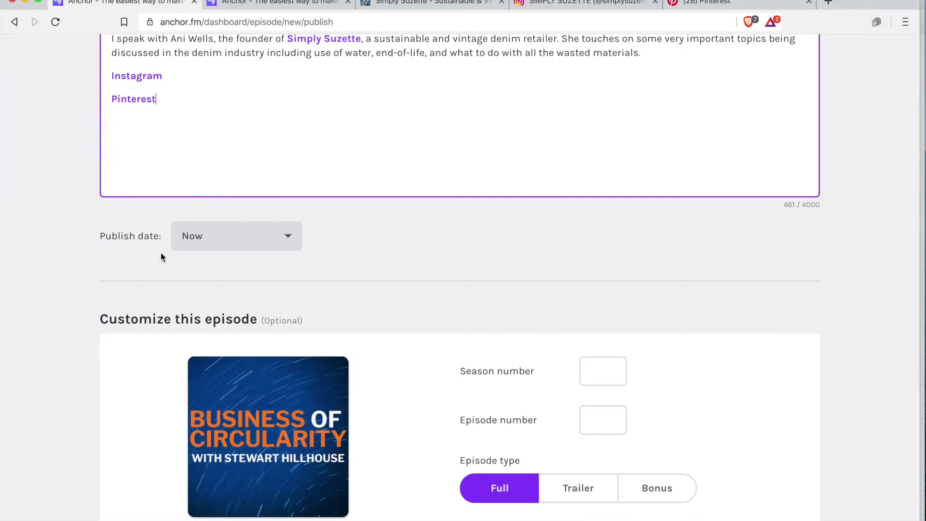
left_click(289, 238)
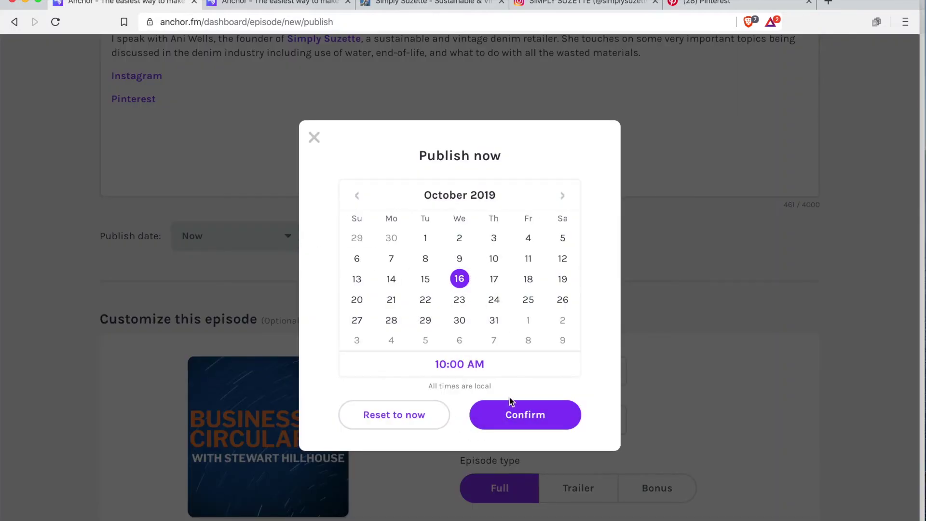
left_click(510, 415)
Set the episode number to 8
scroll(51, 246, "down", 3)
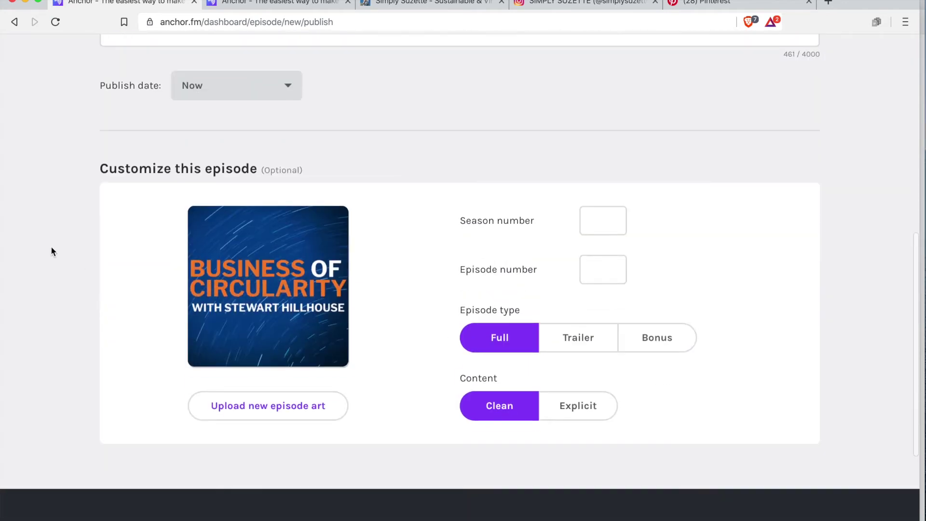
left_click(602, 271)
type("8")
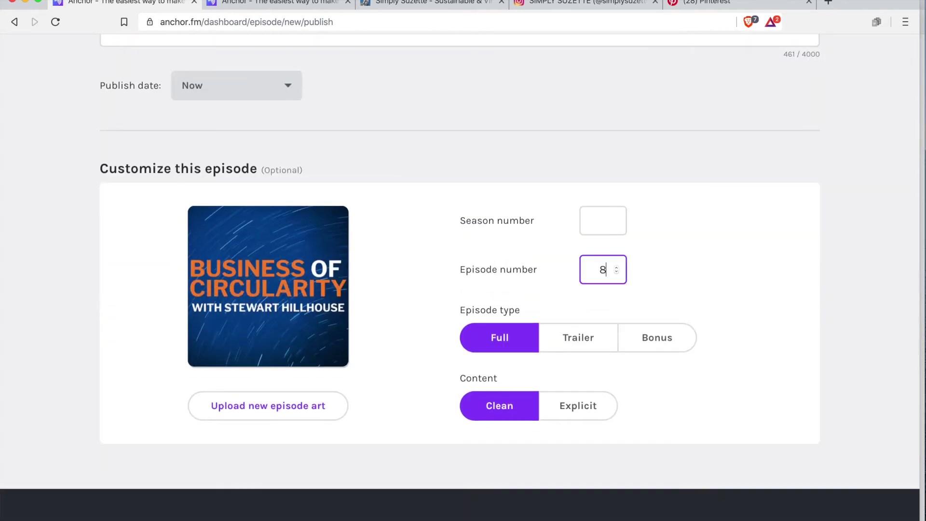
left_click(703, 286)
scroll(825, 343, "down", 4)
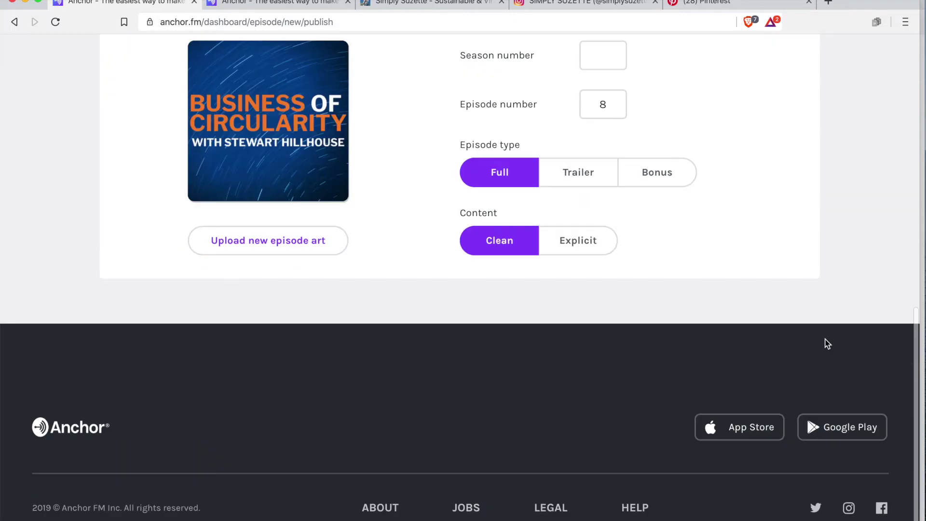
scroll(826, 344, "up", 10)
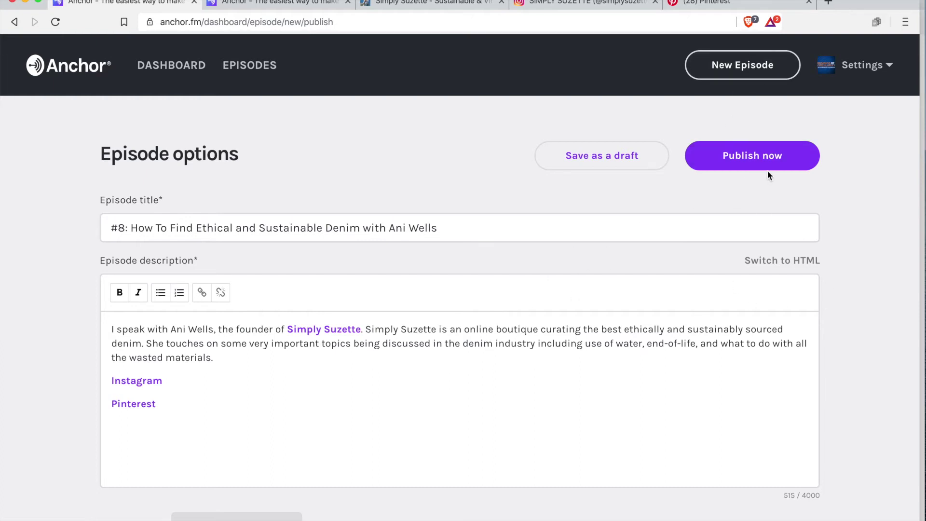
Publish episode #8 immediately
left_click(769, 155)
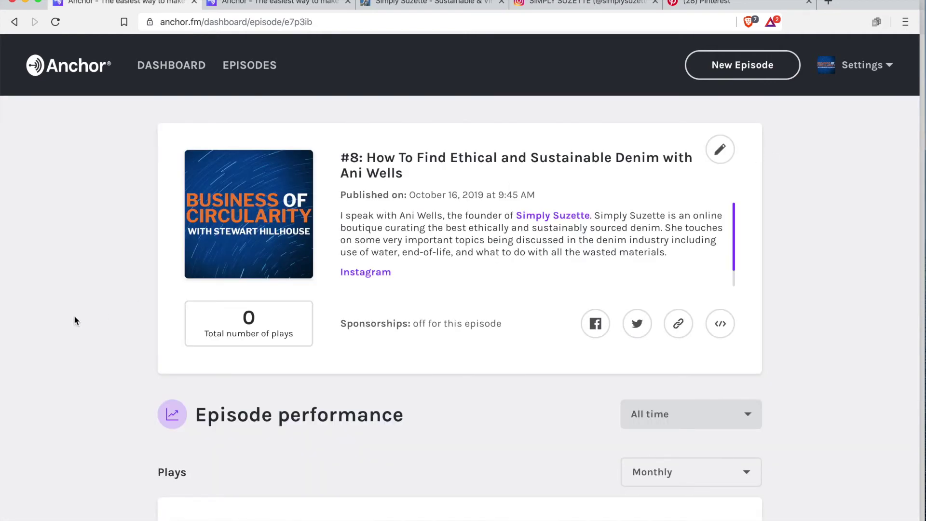
scroll(496, 266, "down", 1)
scroll(496, 266, "up", 1)
Verify the description's Instagram link reaches the guest's page, then review the episode's 0 plays and 41:22 segment
left_click(365, 273)
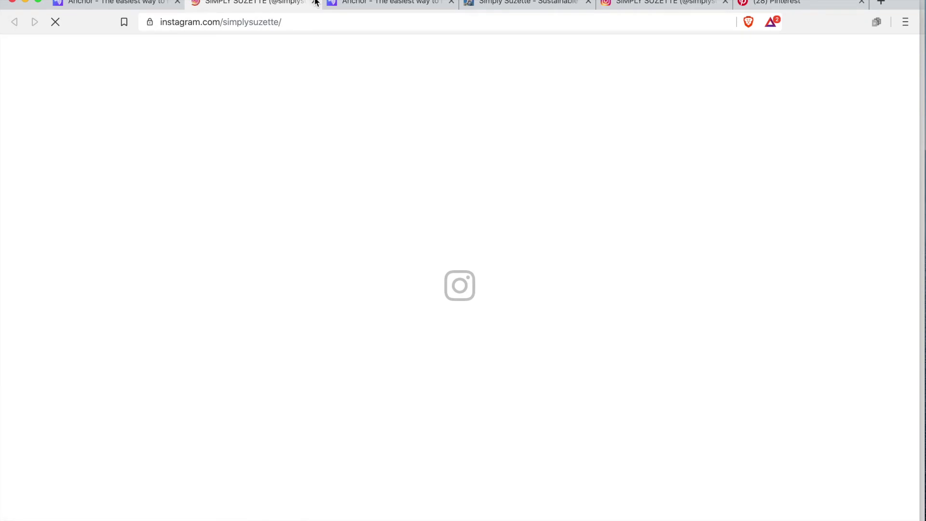
left_click(315, 3)
scroll(61, 271, "down", 15)
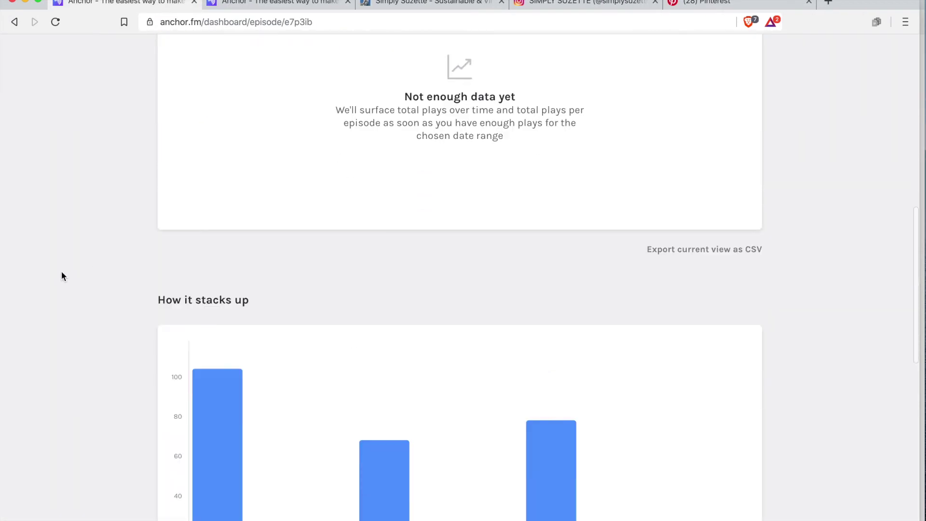
scroll(62, 272, "down", 1)
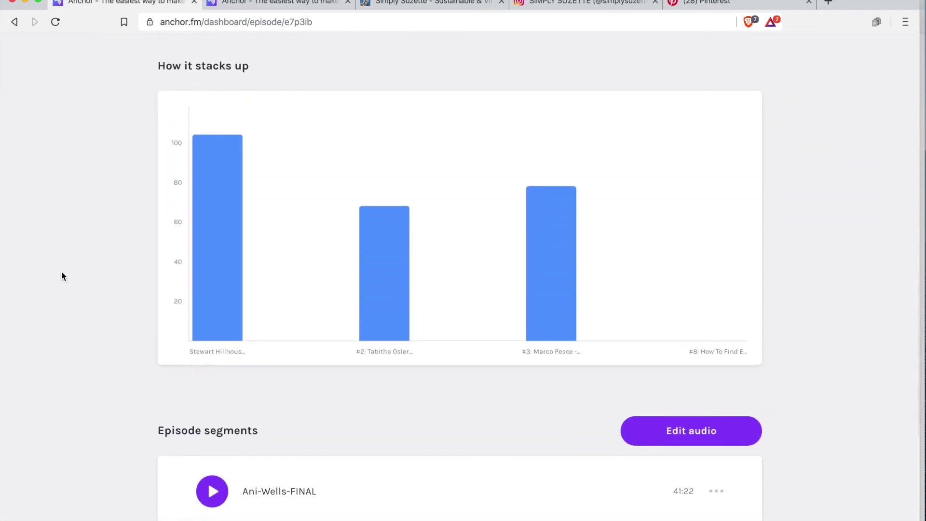
scroll(62, 272, "up", 12)
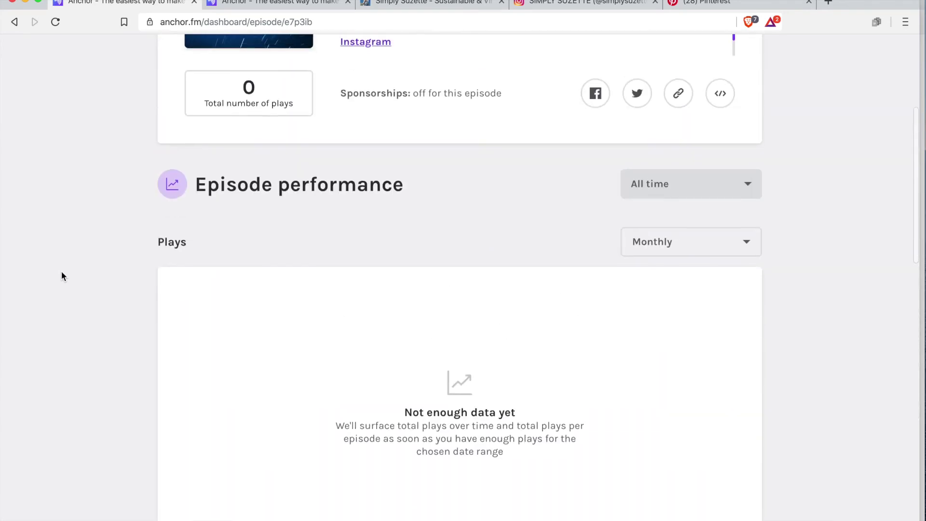
scroll(61, 271, "down", 3)
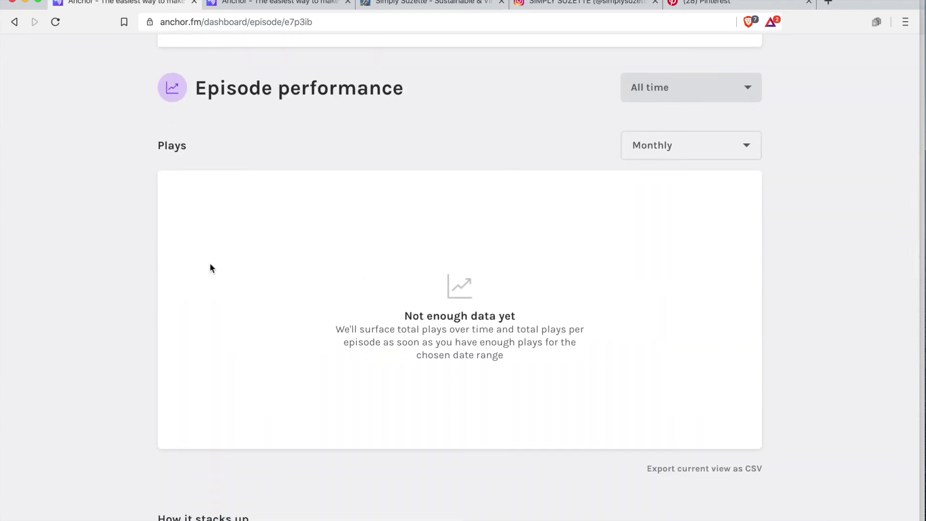
scroll(113, 252, "down", 10)
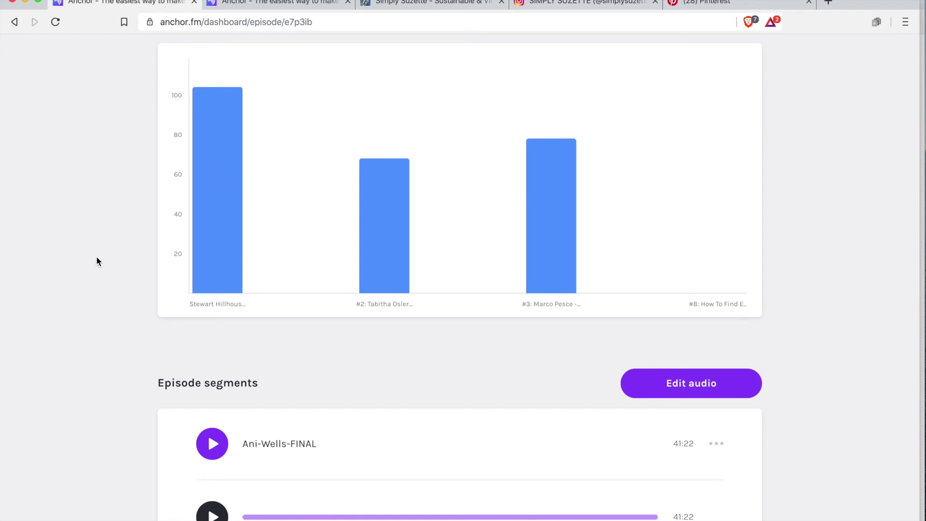
scroll(87, 334, "down", 6)
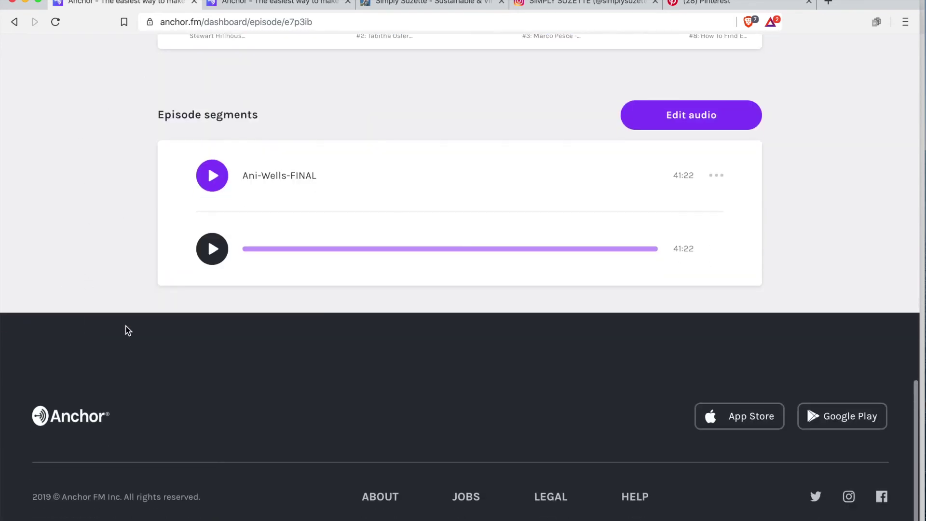
left_click(216, 178)
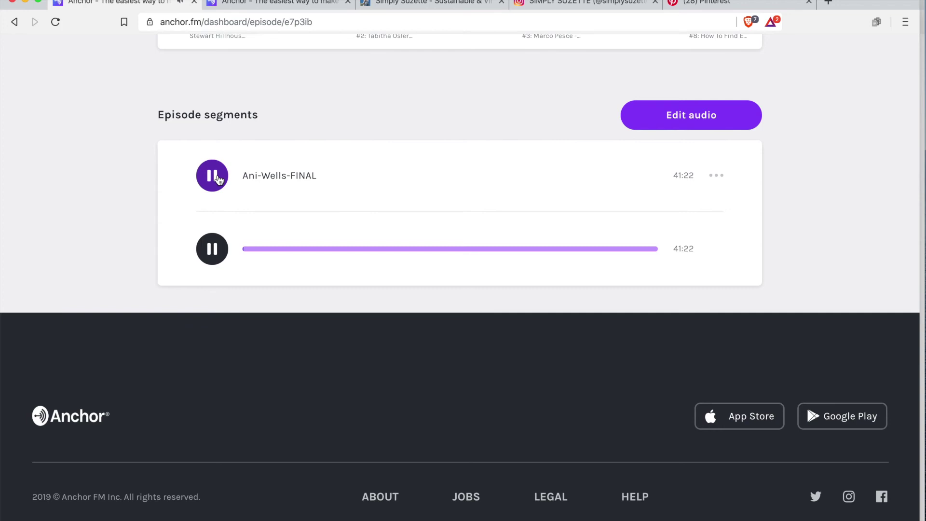
left_click(216, 178)
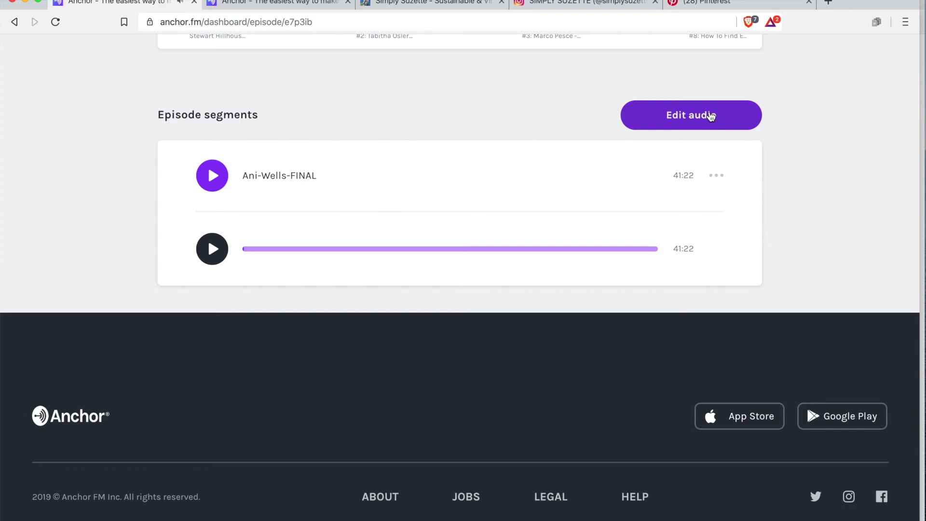
left_click(718, 176)
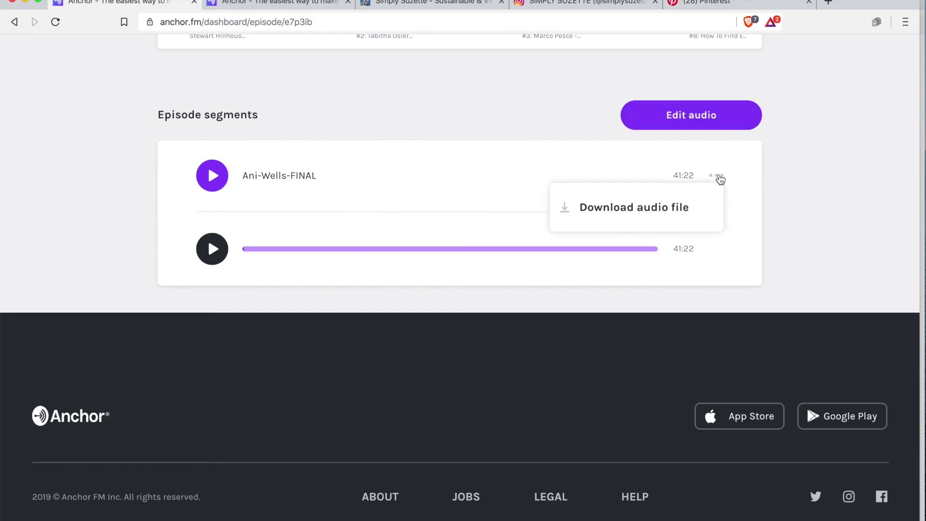
left_click(804, 157)
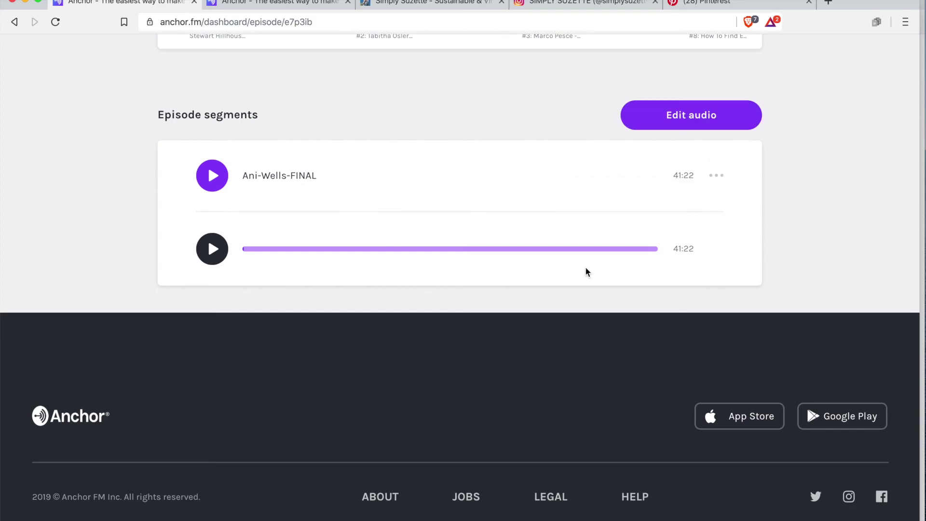
scroll(736, 196, "up", 15)
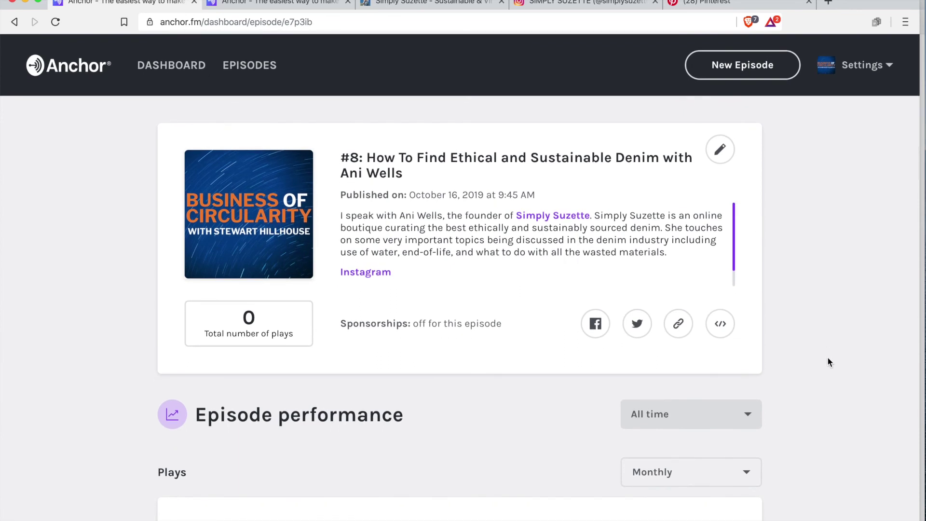
Open episode #8's card for editing and apply Update episode to the live version
scroll(828, 357, "down", 2)
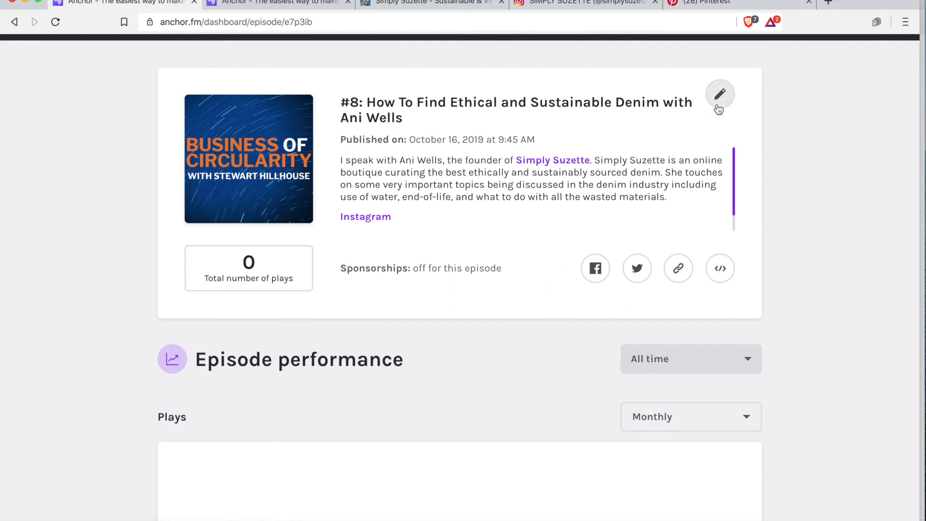
scroll(680, 213, "down", 1)
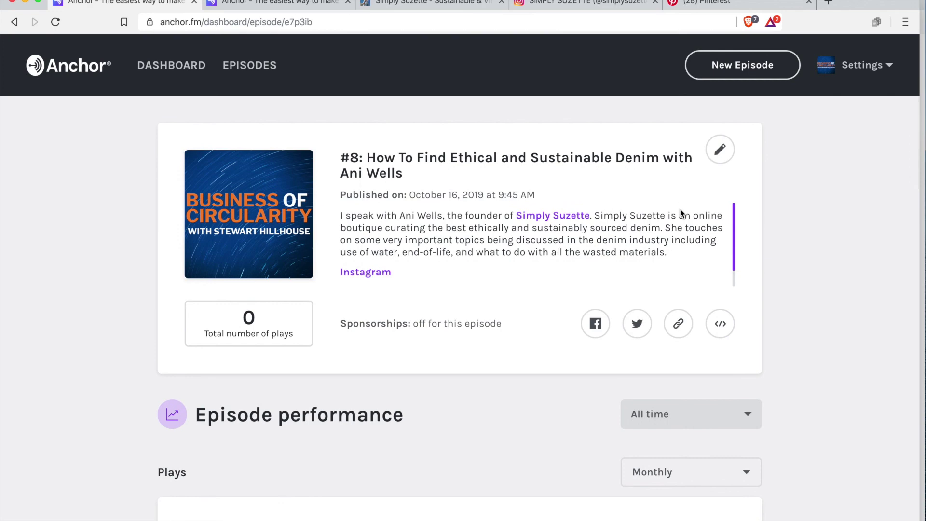
left_click(717, 149)
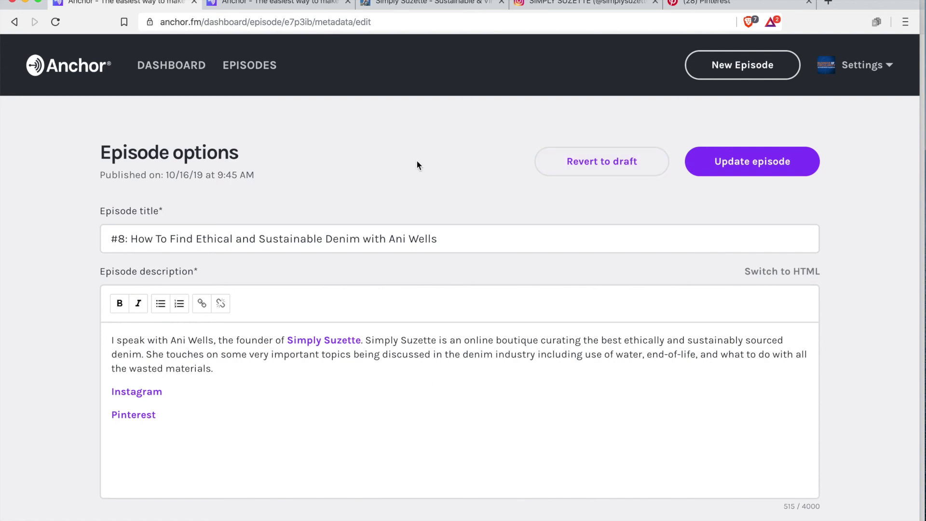
left_click(725, 166)
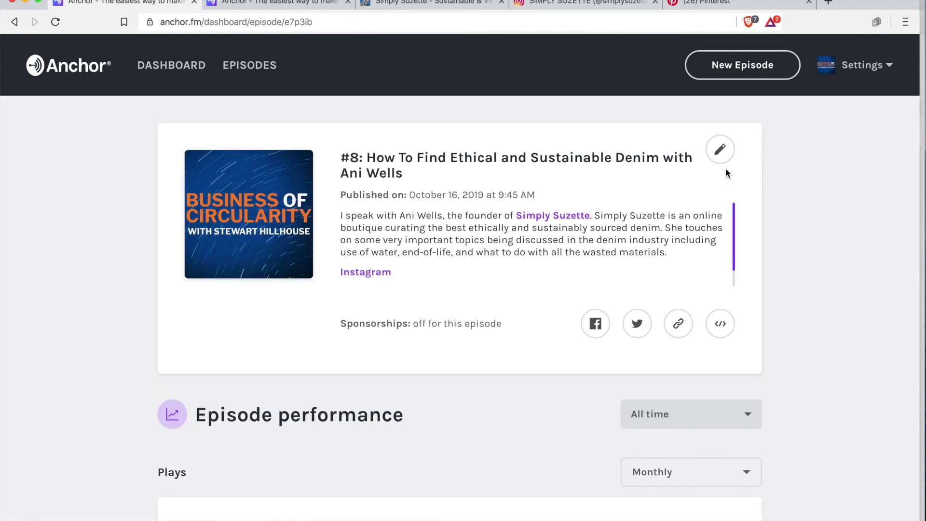